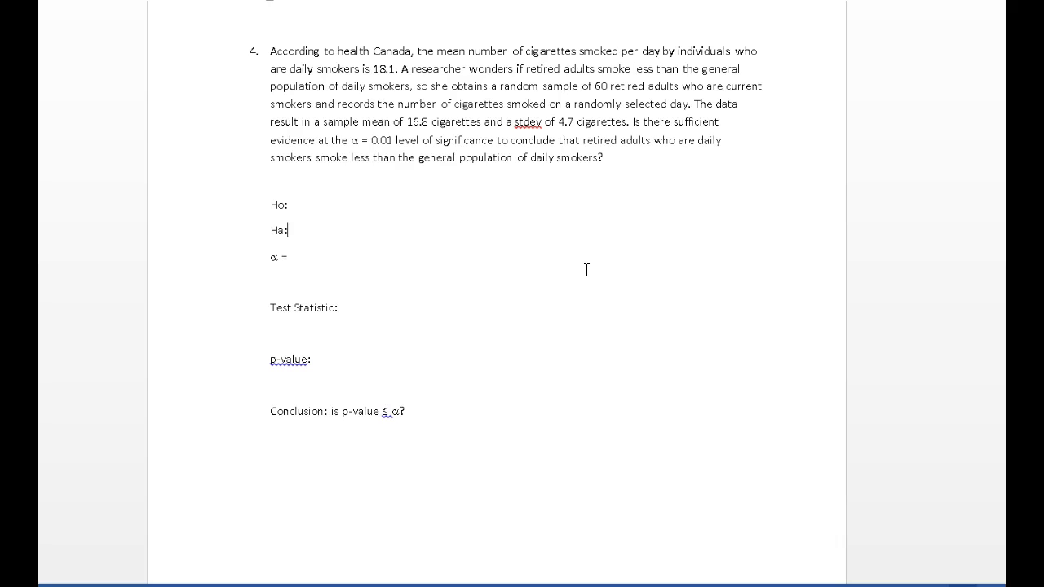
Write Ho: μ = 18.1 (retirees smoke same as general pop) and Ha: μ < 18.1 (retirees smoke less than gen pop).
click(314, 202)
text(μ = 18.1    (retirees smoke sam)
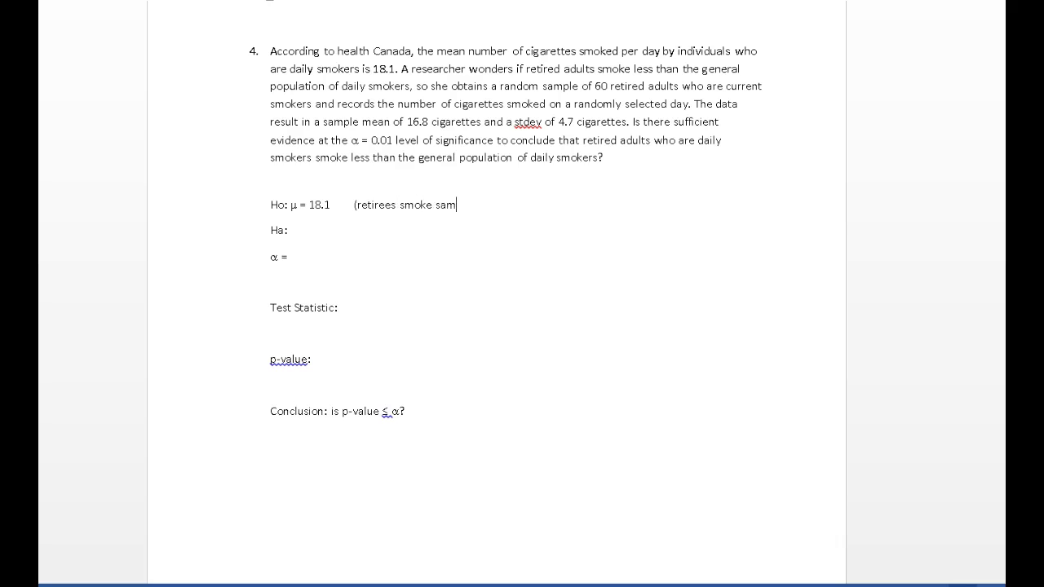
text(e as general pop))
click(297, 229)
text(μ < 18.1   ()
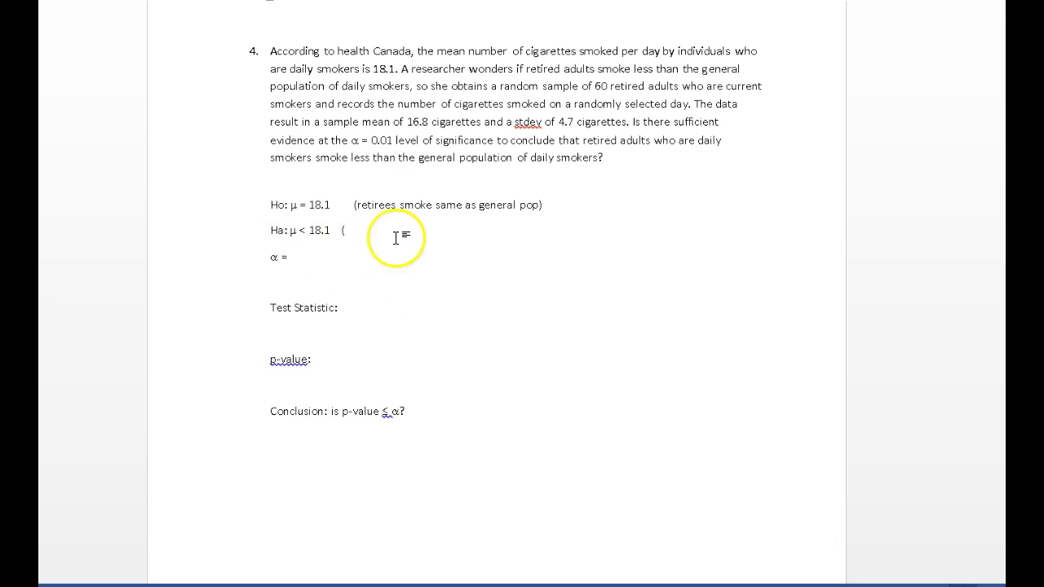
text(retire)
text(es)
text( smi)
text(oke)
key(BackSpace)
key(BackSpace)
key(BackSpace)
key(BackSpace)
key(BackSpace)
text(moke less)
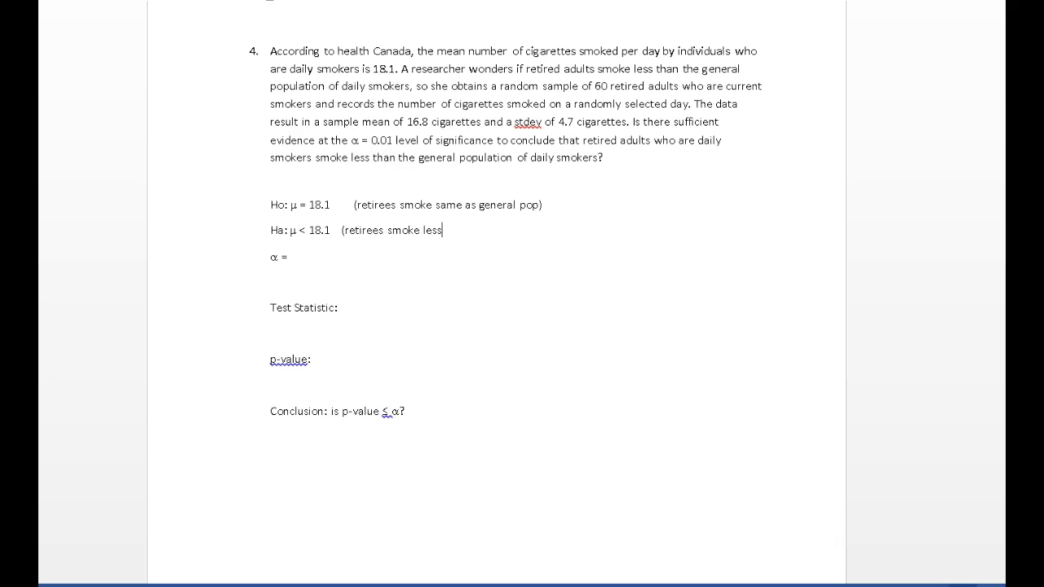
text( than gen pop))
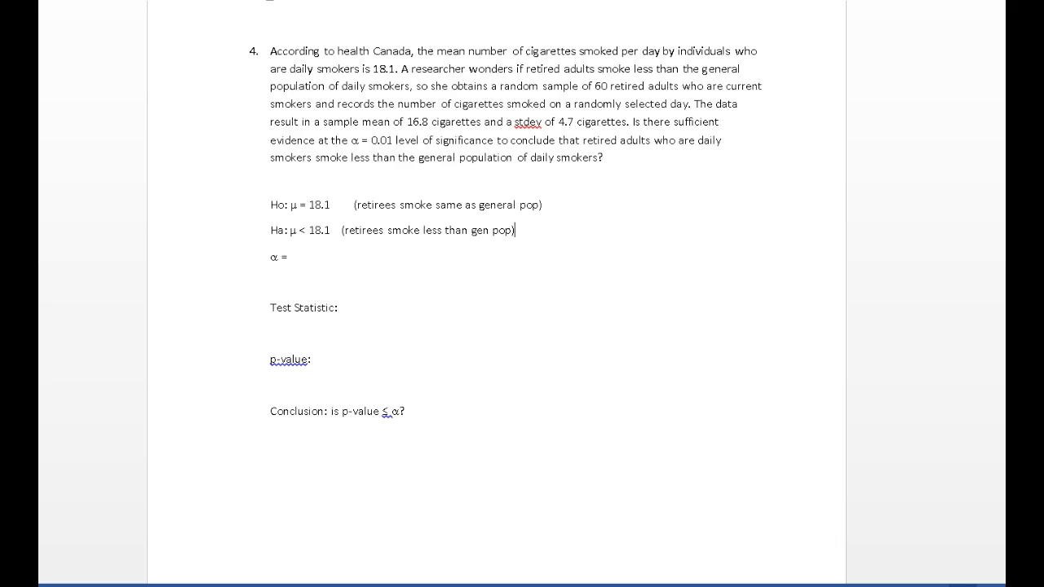
Enter α = 0.01 and make the whole α line bold.
click(331, 256)
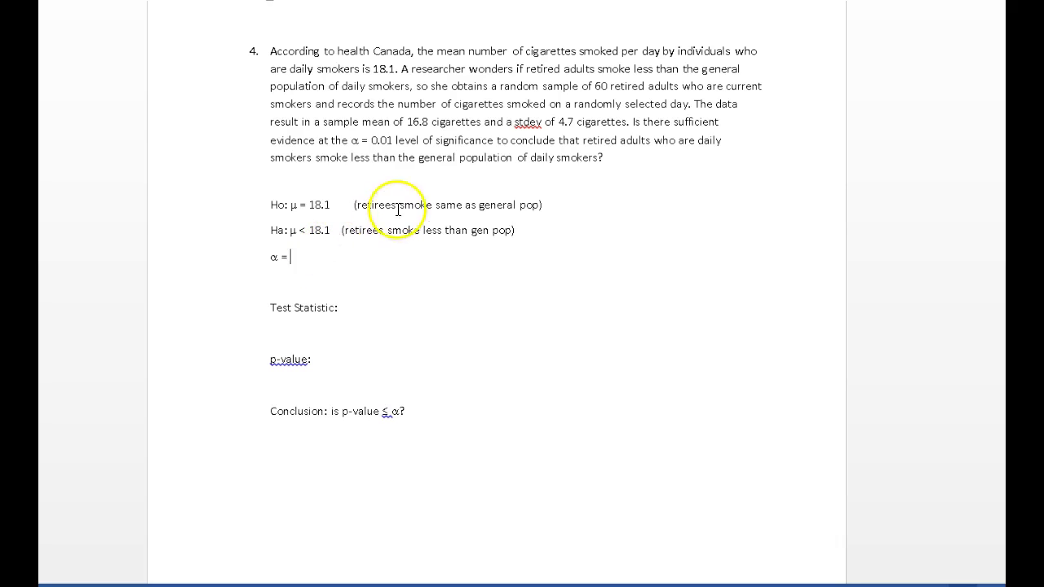
text(0.01)
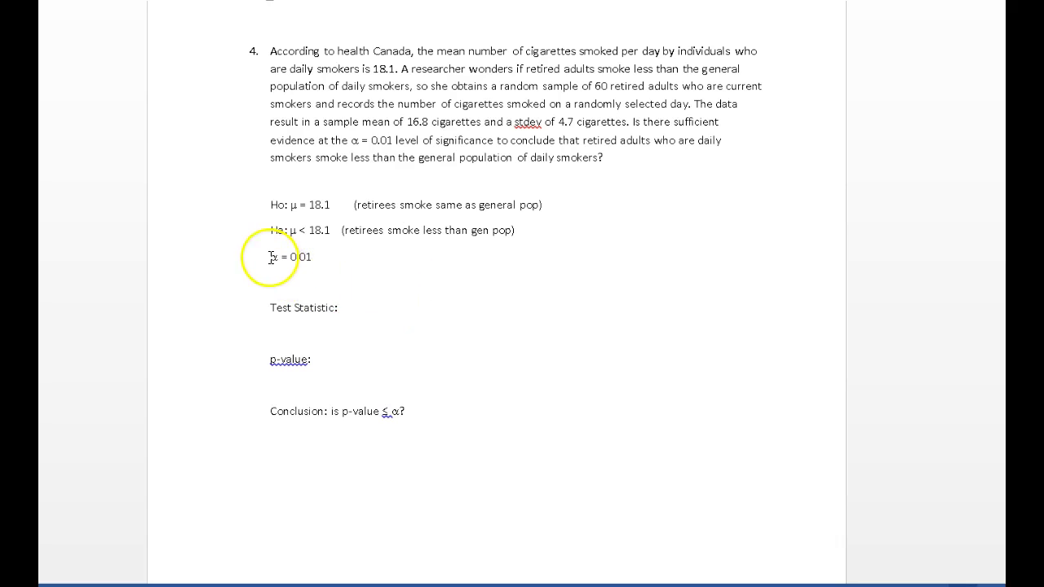
drag(263, 257, 396, 256)
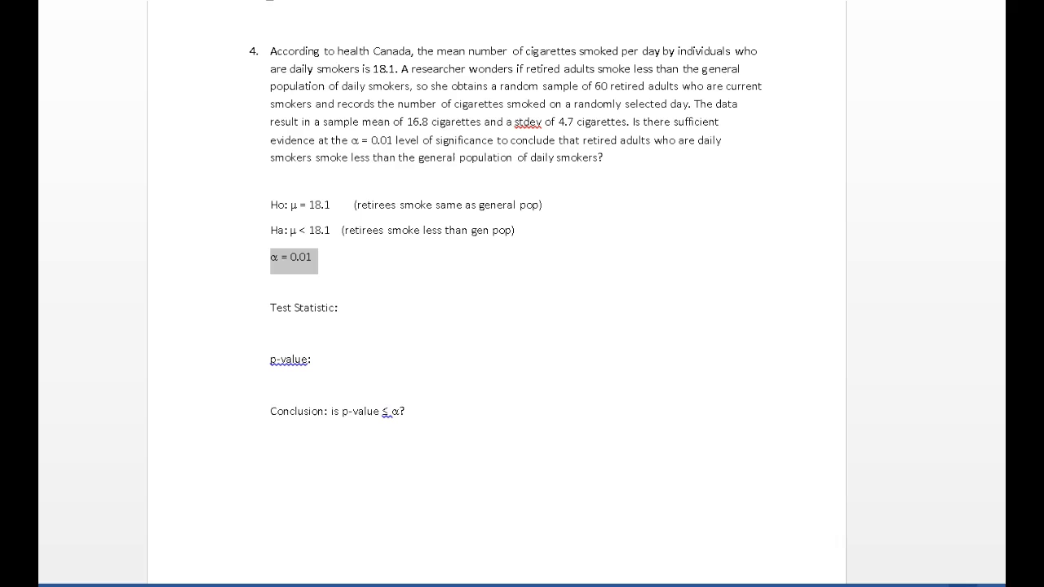
key(ctrl+b)
Remove the indent and blank line so Test Statistic sits directly under α.
click(466, 298)
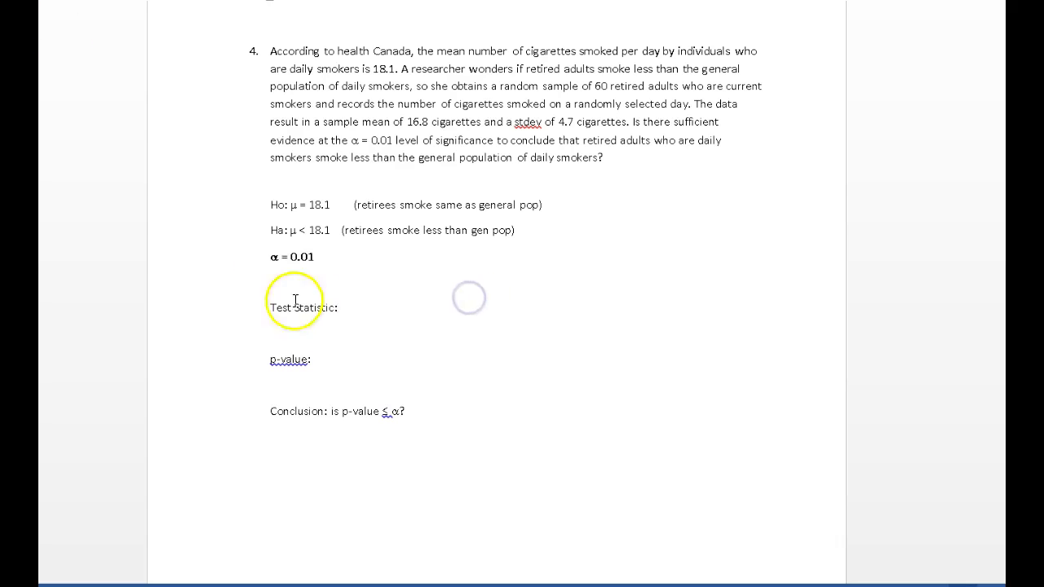
click(266, 299)
key(BackSpace)
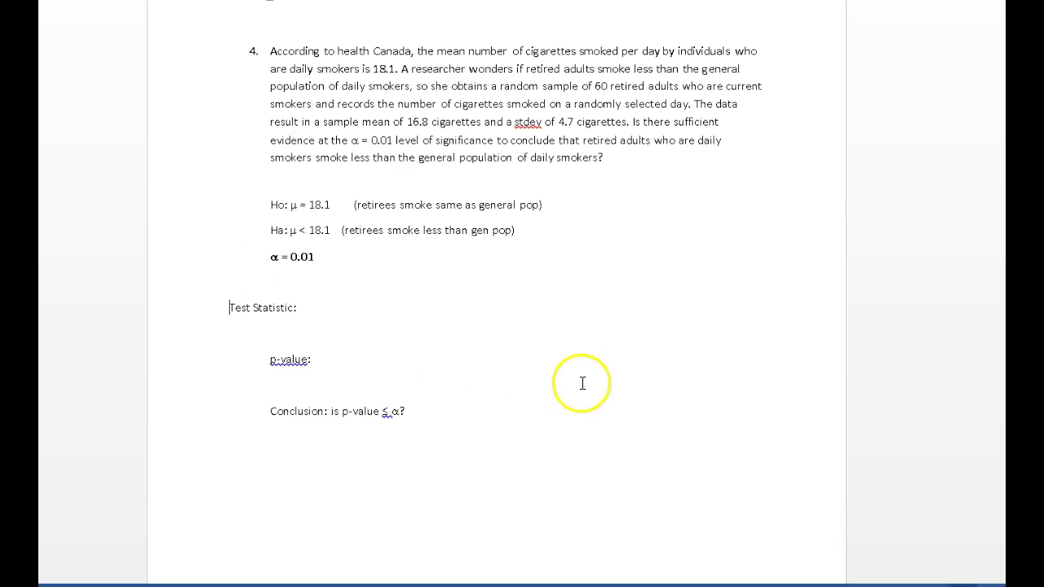
key(BackSpace)
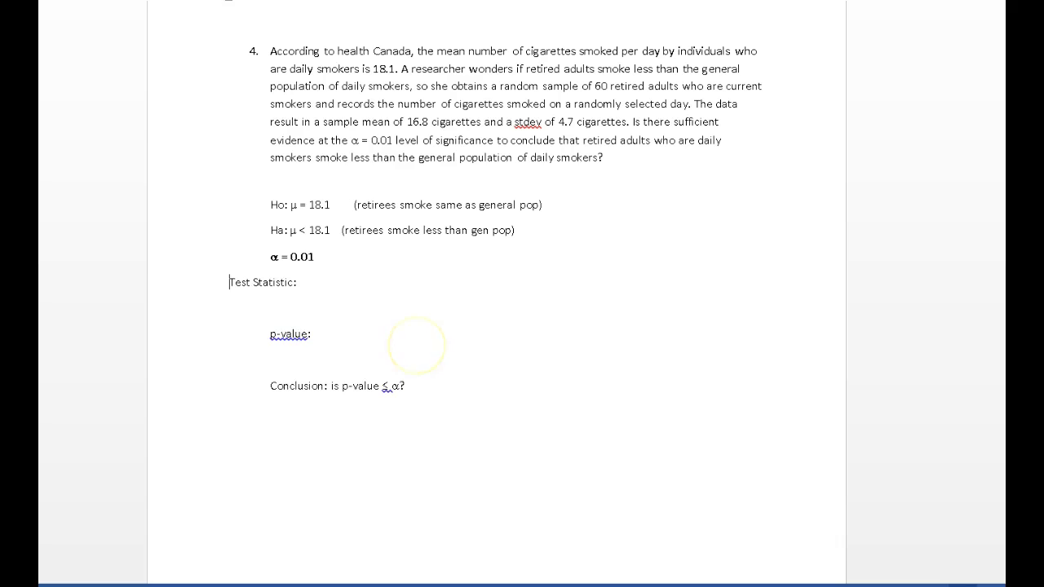
click(436, 287)
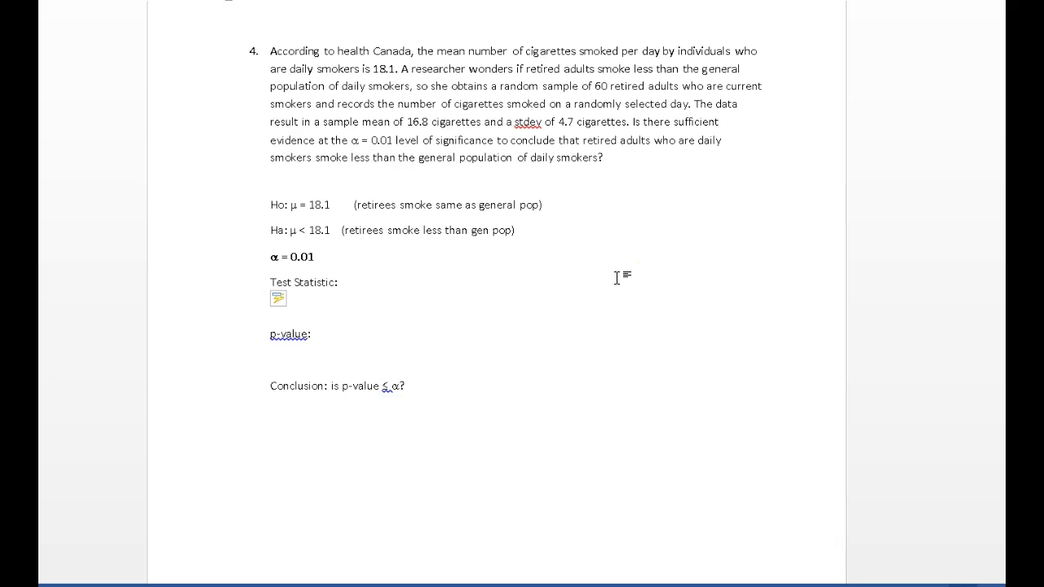
drag(507, 121, 608, 120)
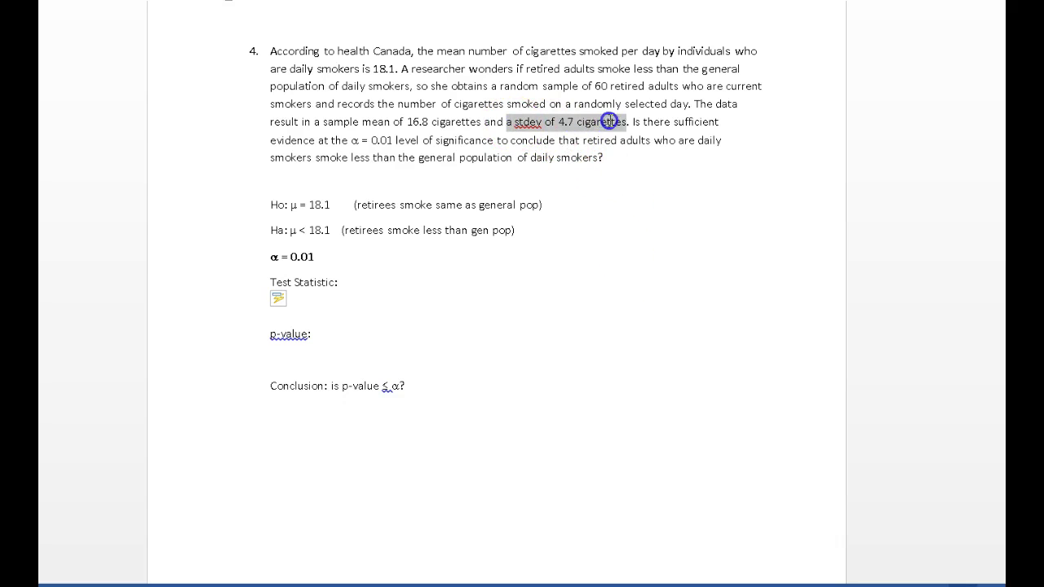
click(592, 322)
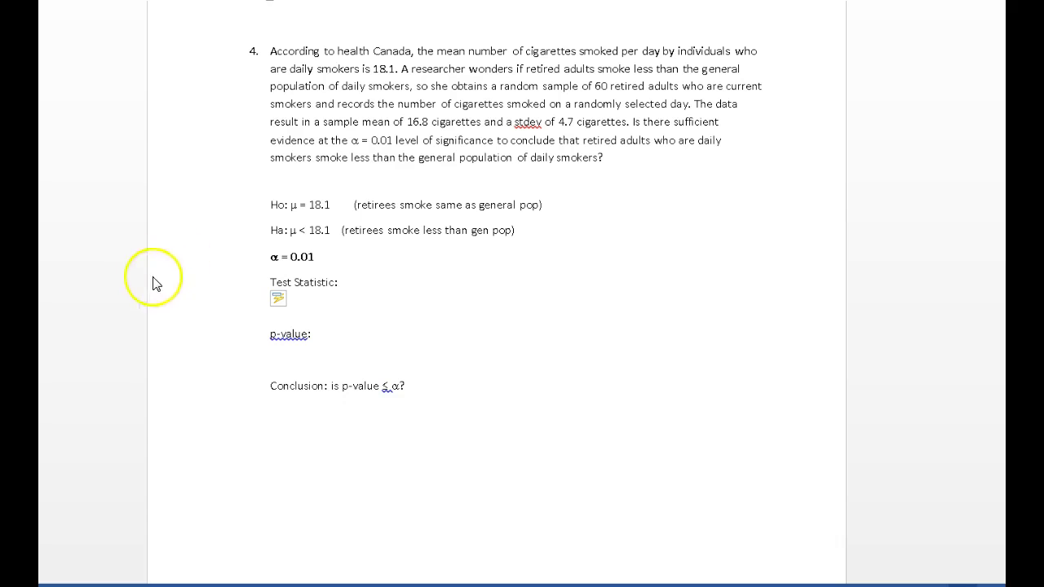
Move the z equation (16.8 − 18.1)/(4.7/√60) ≈ −2.14 beside Test Statistic.
click(311, 305)
click(342, 308)
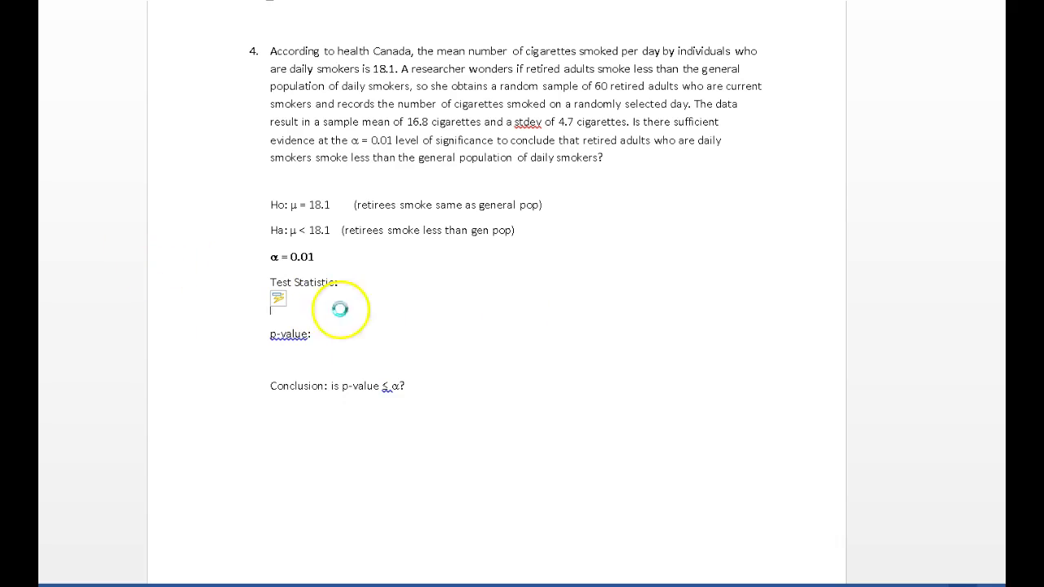
drag(421, 428, 576, 299)
click(678, 403)
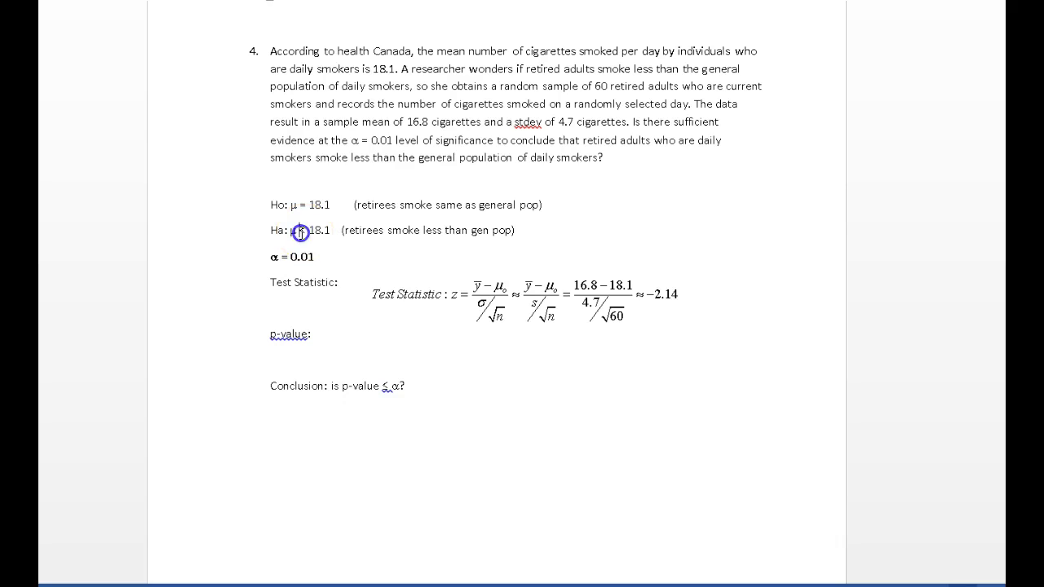
Add blank lines below p-value, above Conclusion, to make room for the plot.
click(626, 408)
click(277, 357)
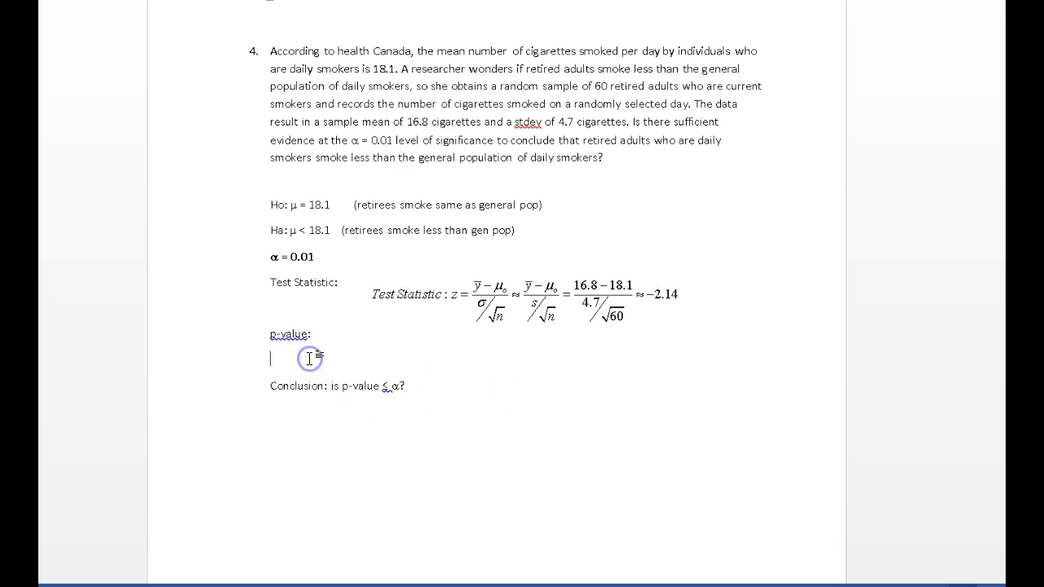
key(Return)
key(Return)
key(Return)
key(Return)
click(282, 349)
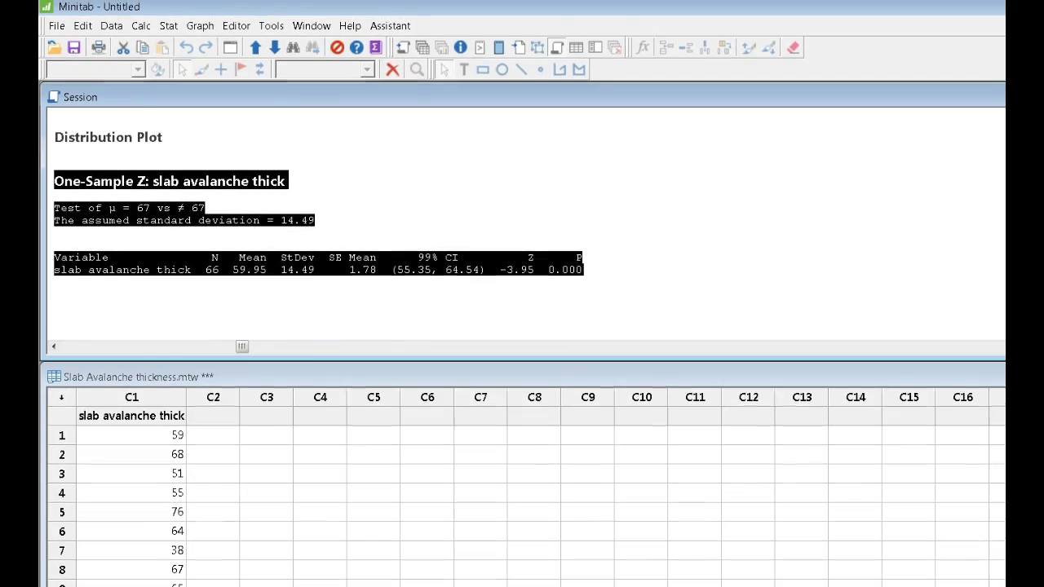
Create a normal probability distribution plot shading the left tail below z = -2.14.
click(576, 140)
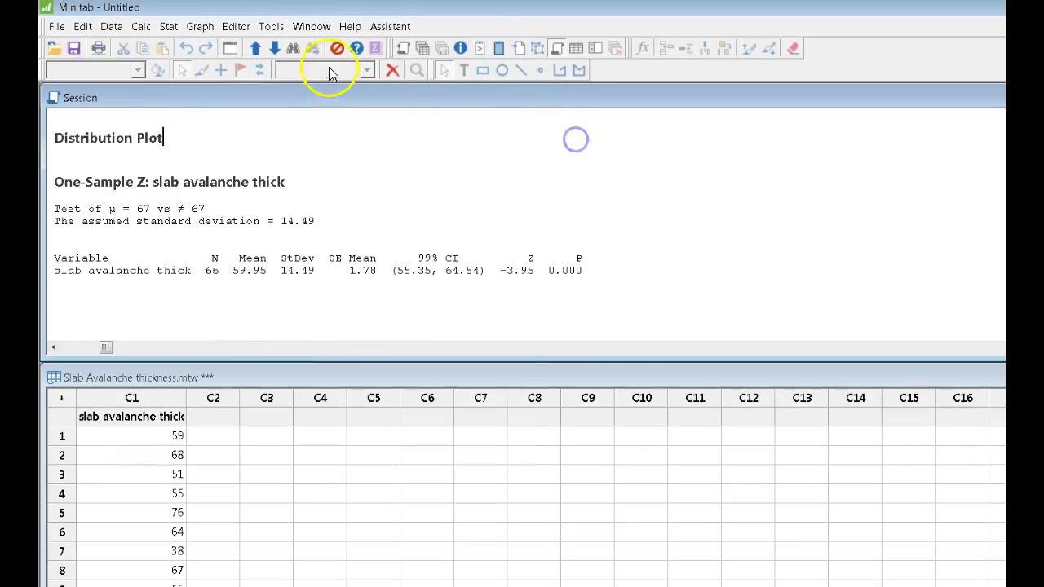
click(199, 27)
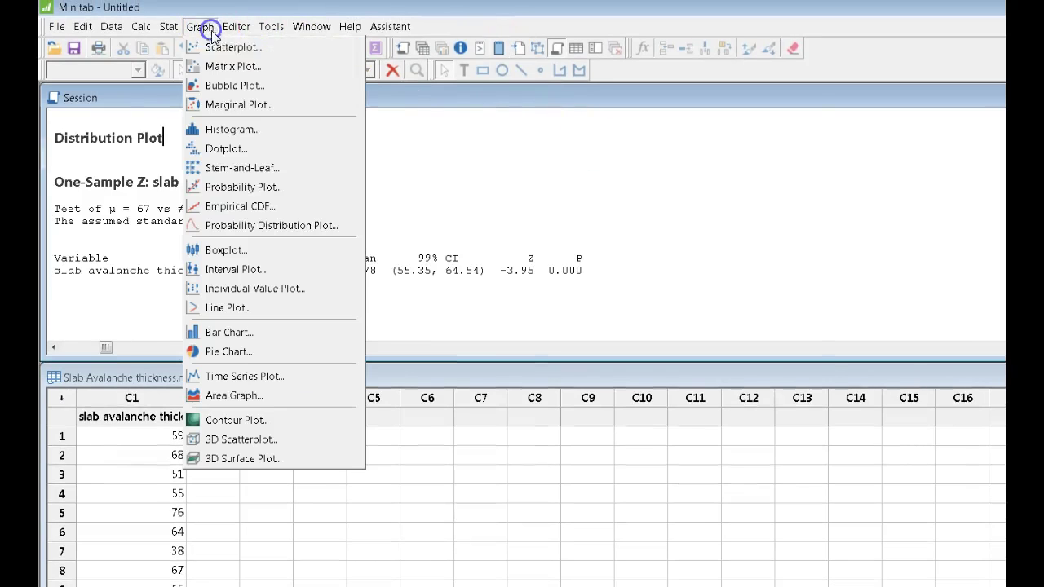
click(278, 226)
click(775, 359)
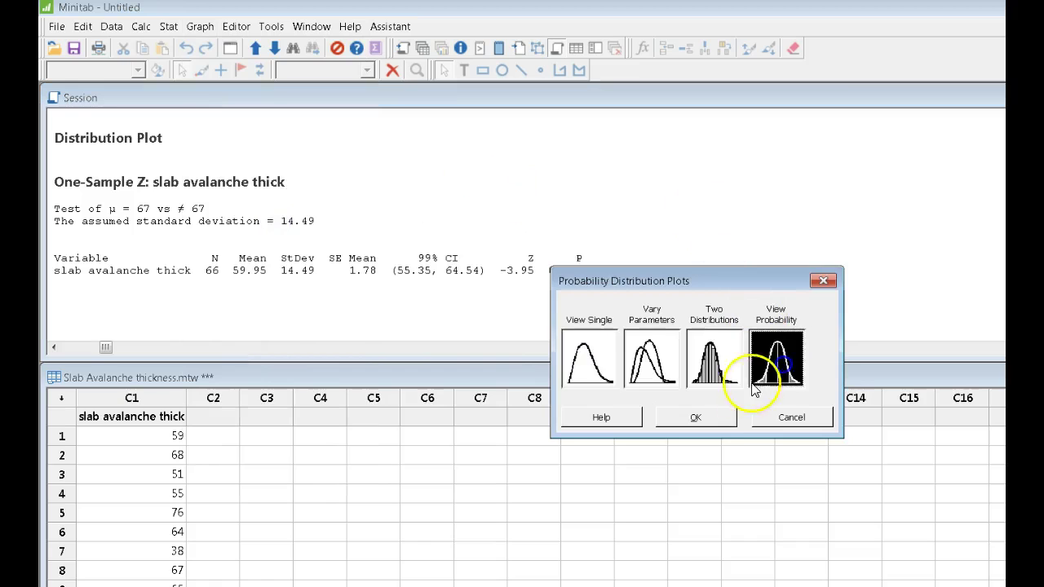
click(718, 419)
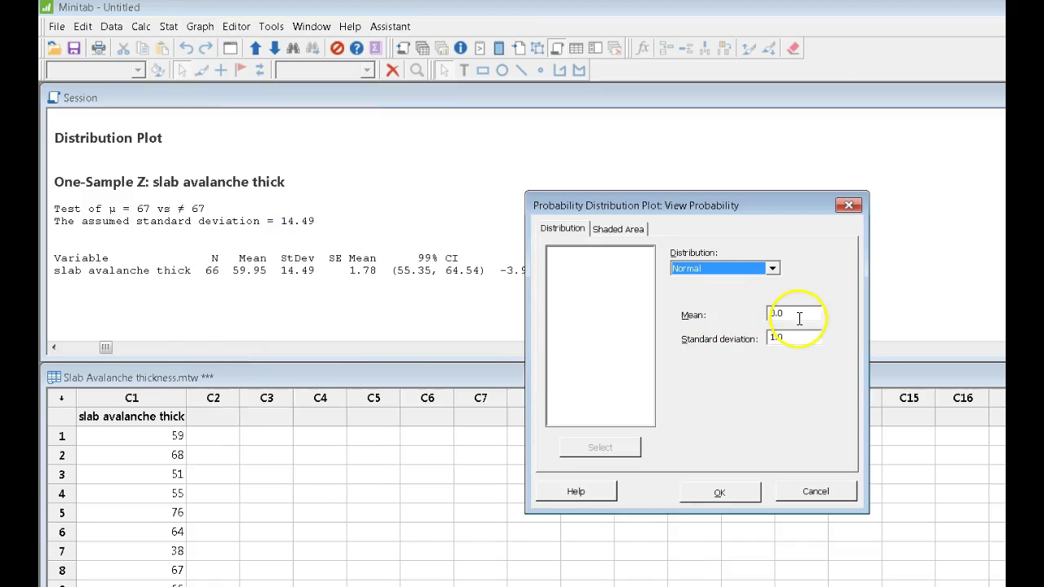
click(626, 230)
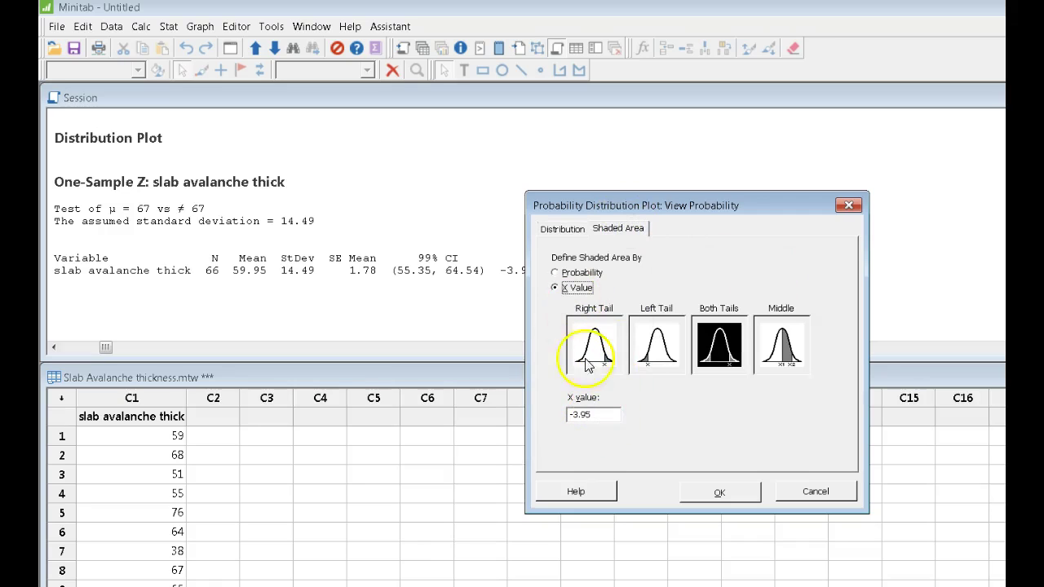
click(600, 414)
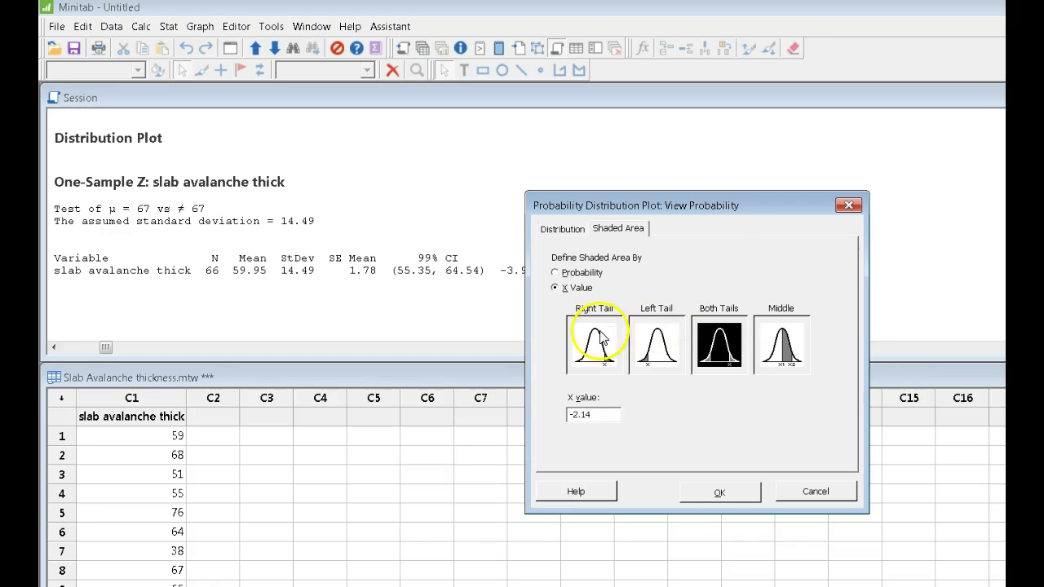
click(652, 349)
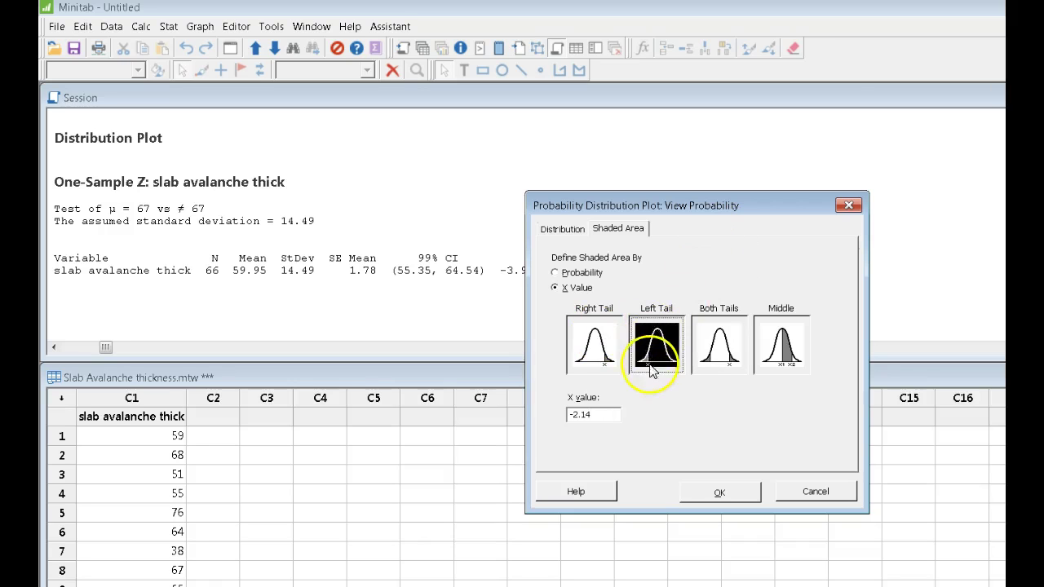
click(722, 494)
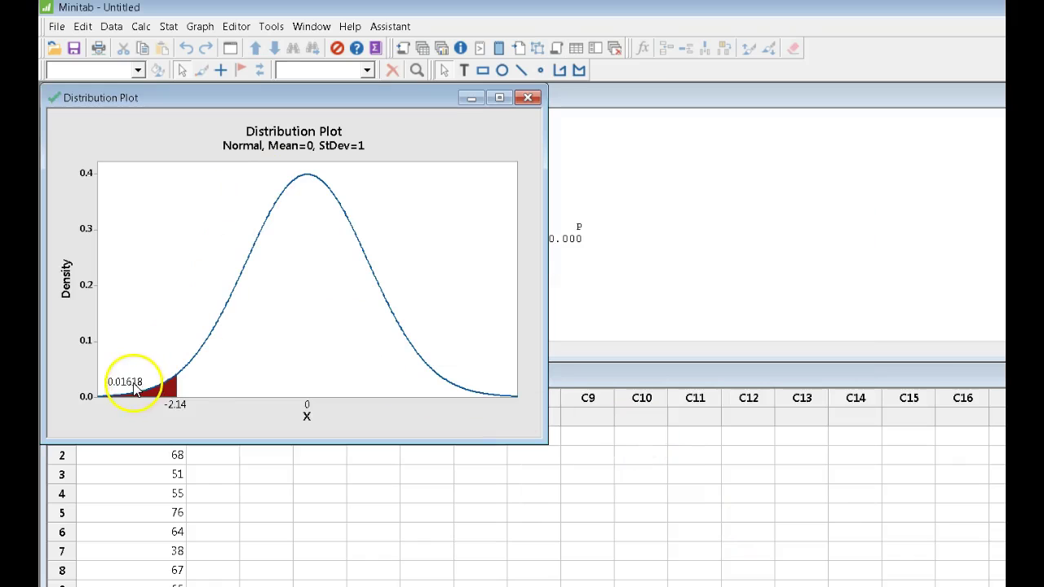
Copy the plot showing the 0.01618 tail area, then close it without saving.
drag(126, 379, 139, 375)
click(242, 433)
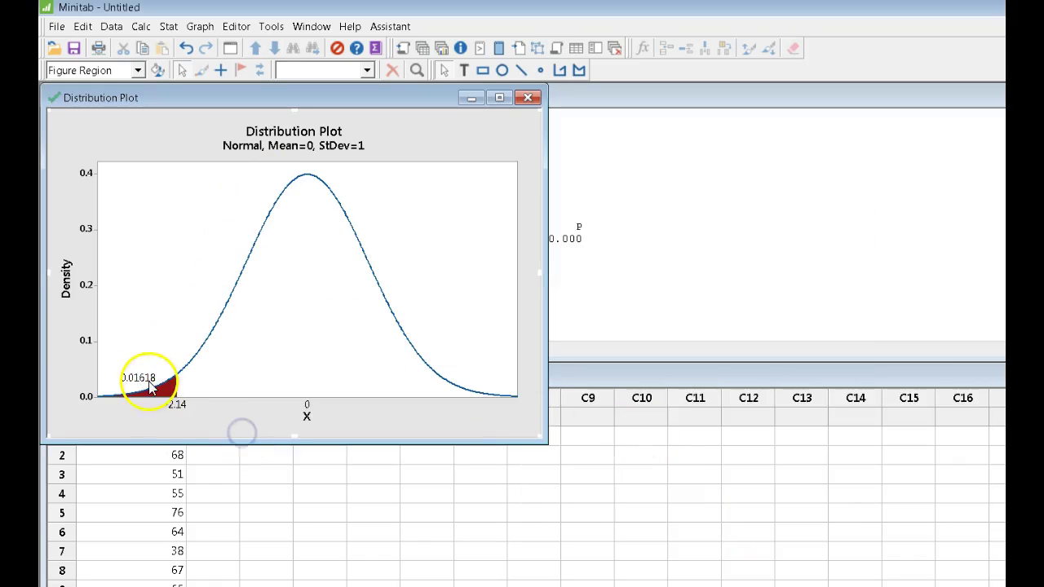
click(139, 144)
click(142, 48)
key(alt+Tab)
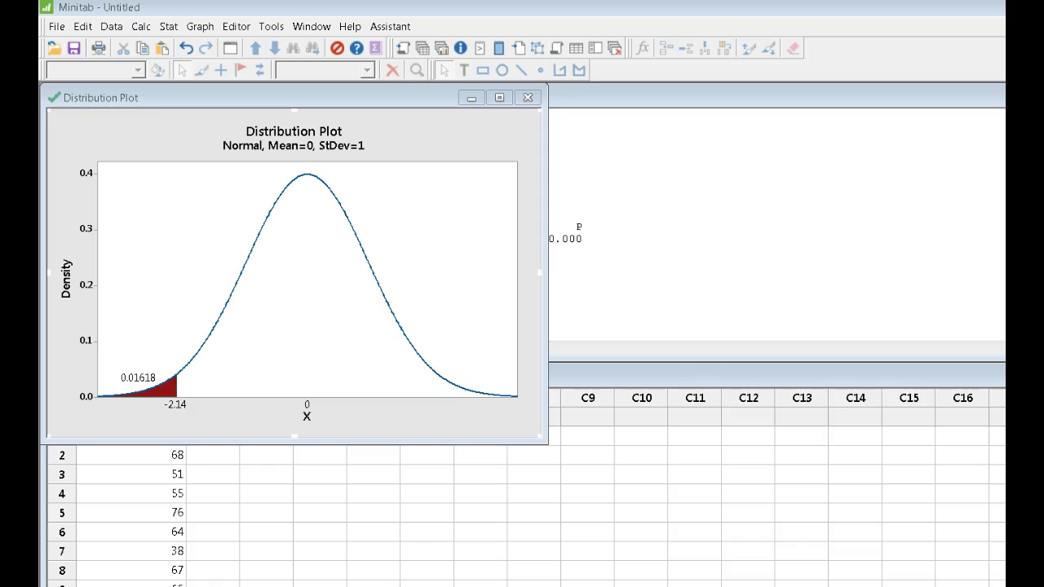
click(528, 97)
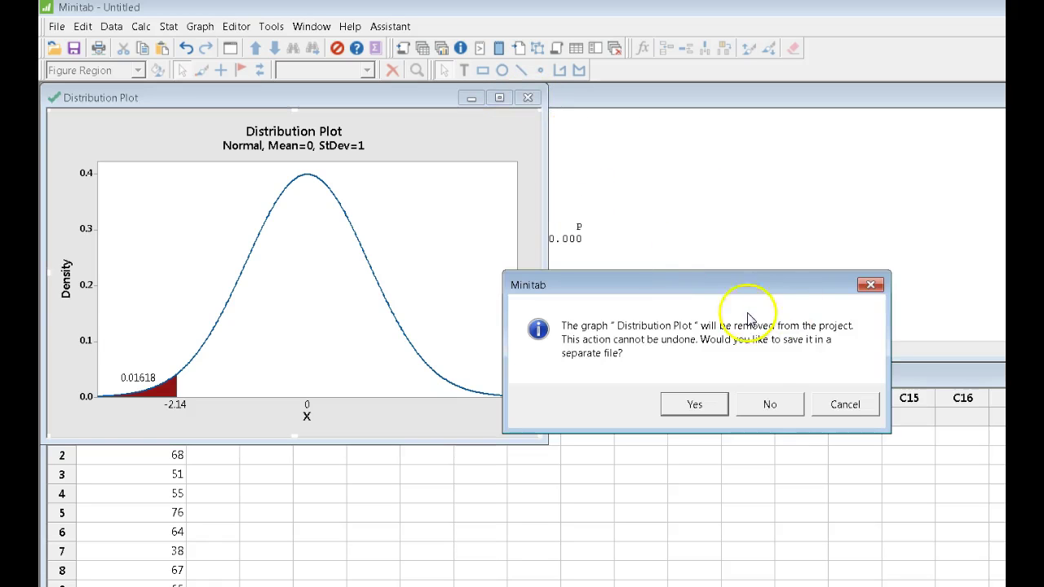
click(770, 403)
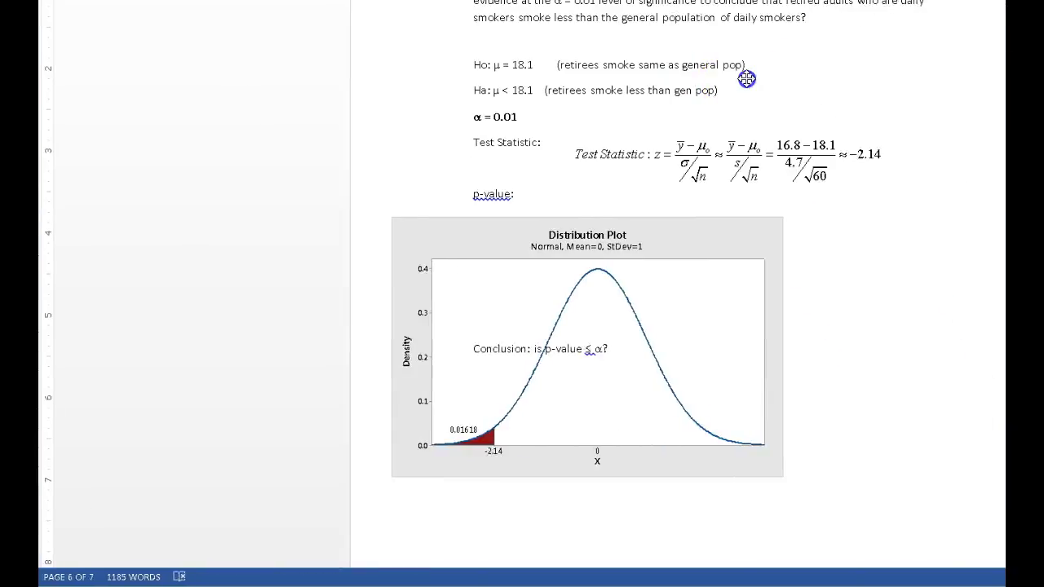
Shrink the distribution plot under p-value and push Conclusion below it.
scroll(746, 77, up, 3)
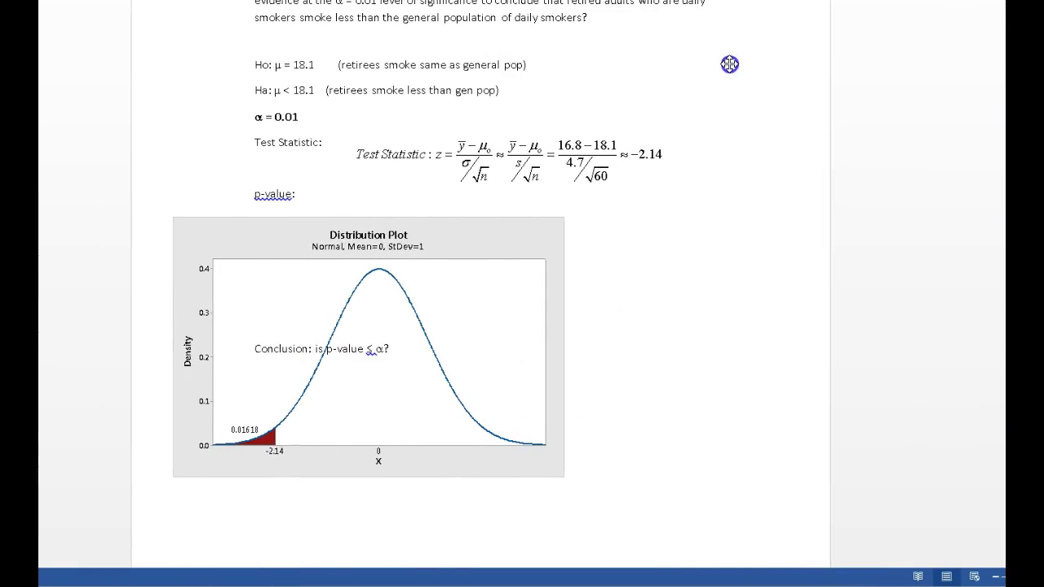
click(478, 306)
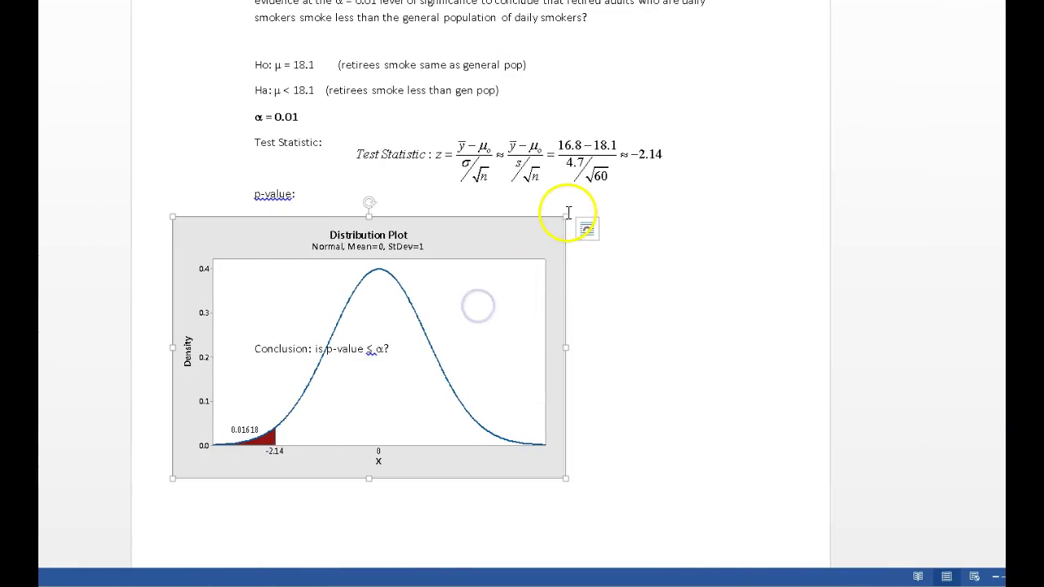
drag(569, 212, 492, 265)
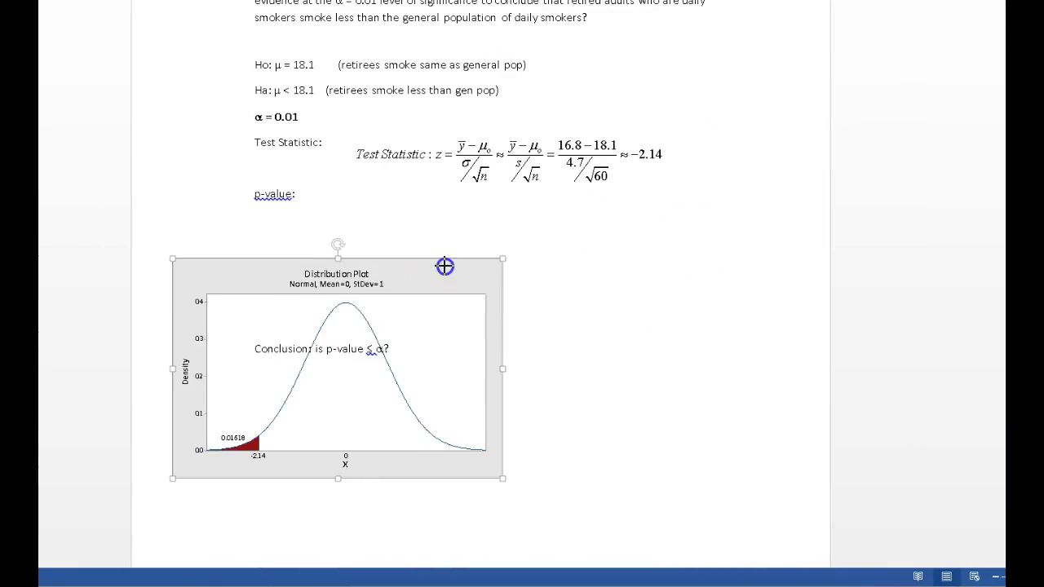
click(253, 350)
key(Return)
key(Return)
key(Return)
key(Return)
key(Return)
key(Return)
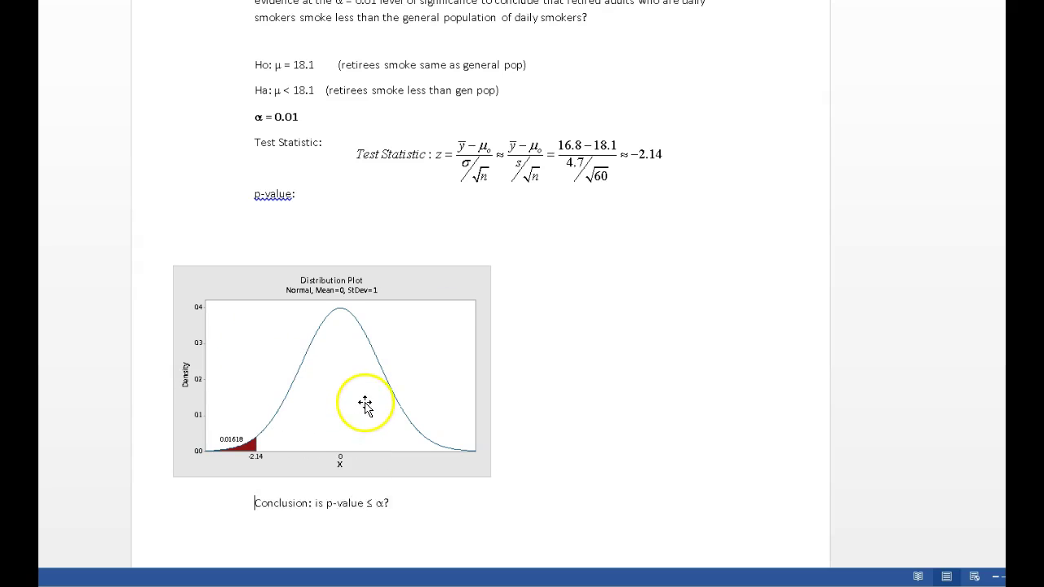
key(Return)
drag(349, 378, 345, 333)
click(572, 369)
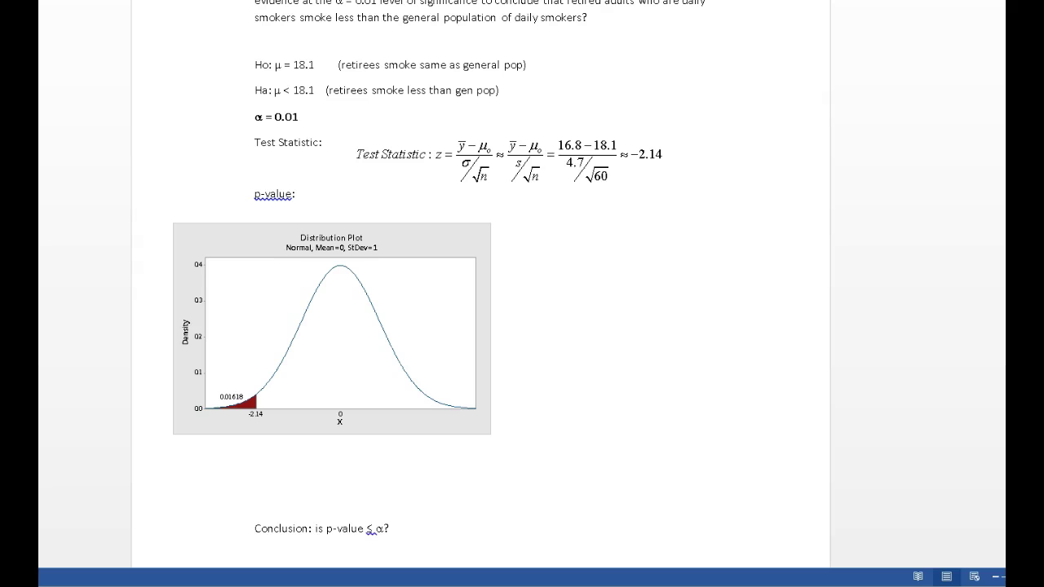
Paste the P(z < −2.14) = 0.01618 equation and place it right of the plot.
click(535, 306)
key(ctrl+v)
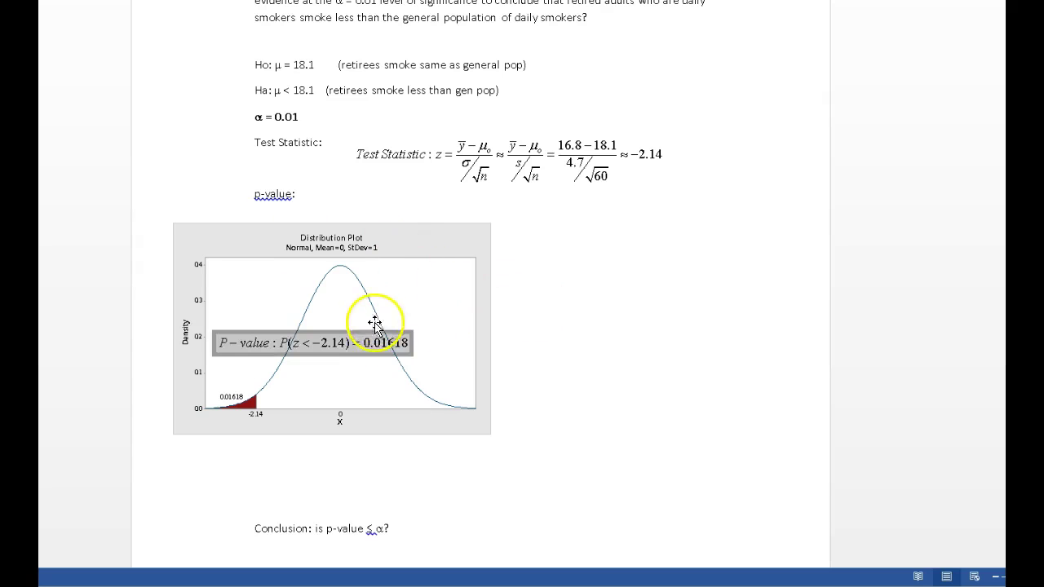
drag(380, 319, 647, 280)
click(652, 364)
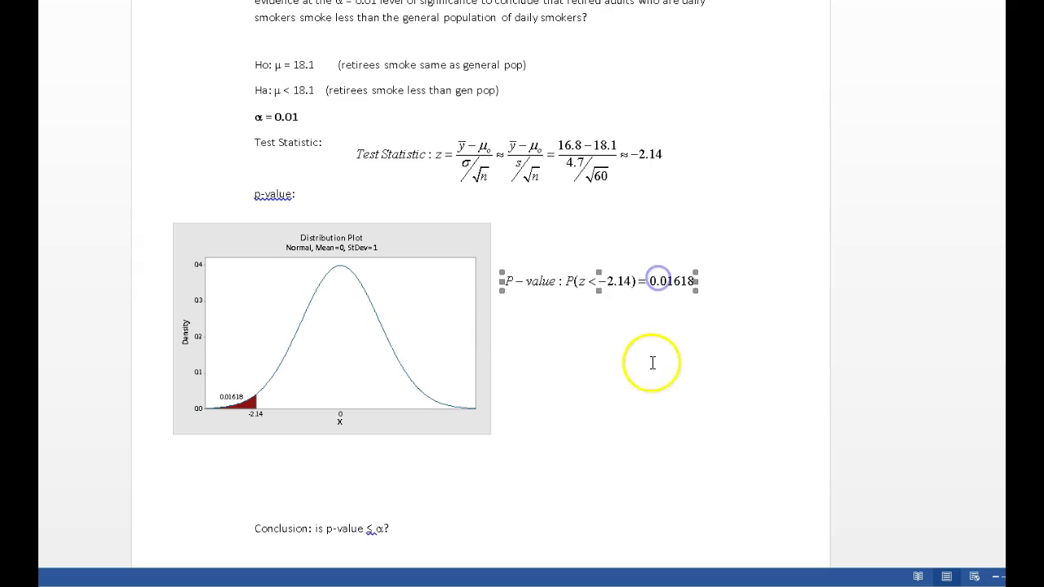
drag(591, 309, 608, 287)
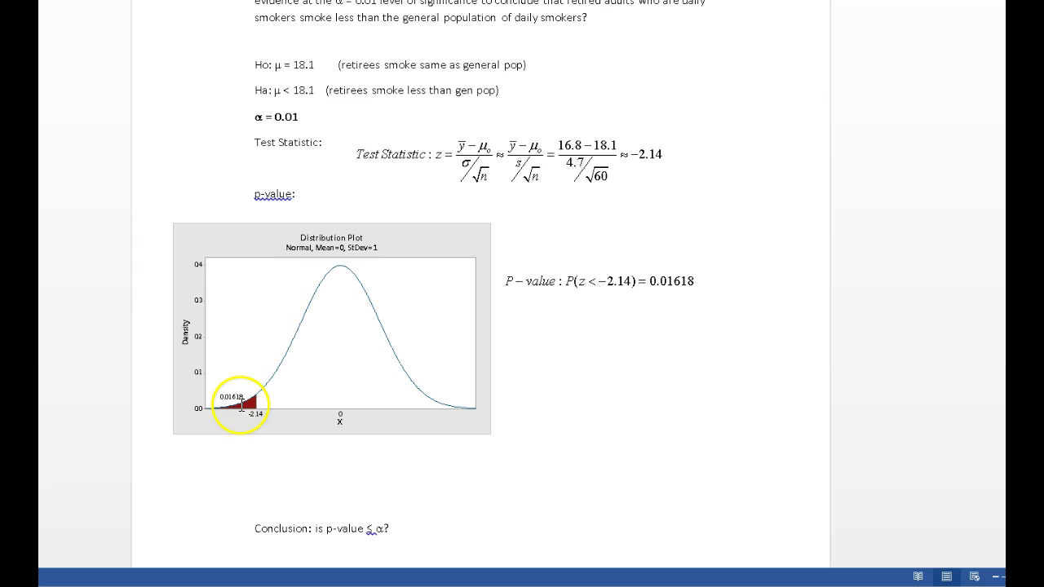
click(540, 470)
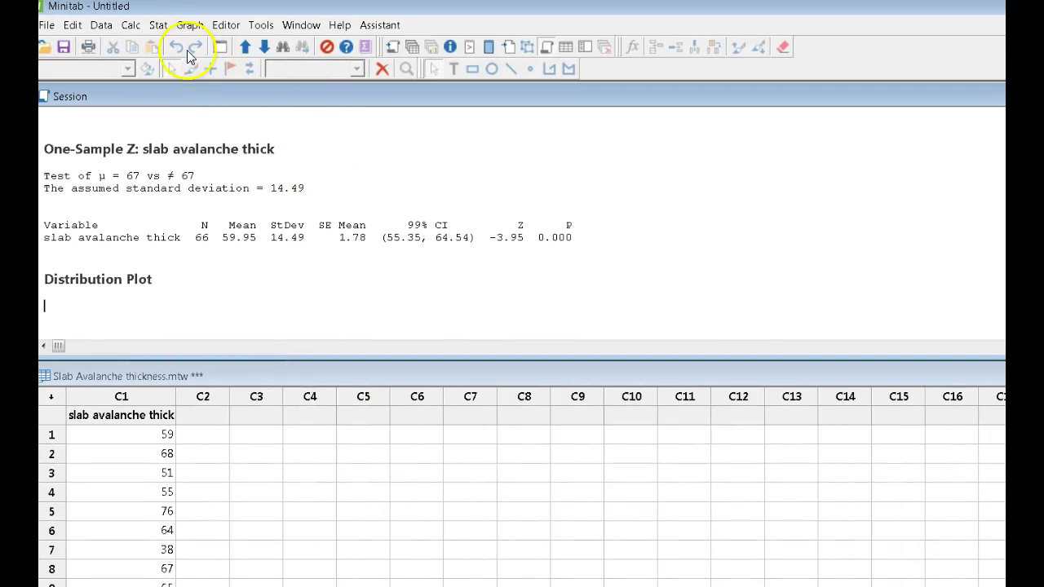
Start a 1-Sample Z test with summarized data: size 60, mean 16.8, known σ 4.7.
click(158, 25)
mouse_move(160, 45)
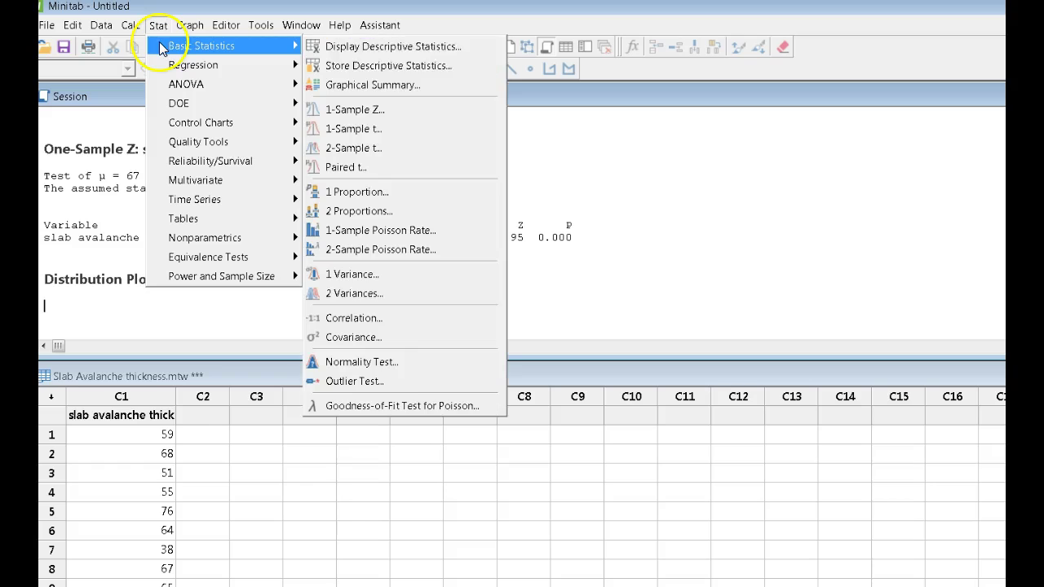
click(385, 110)
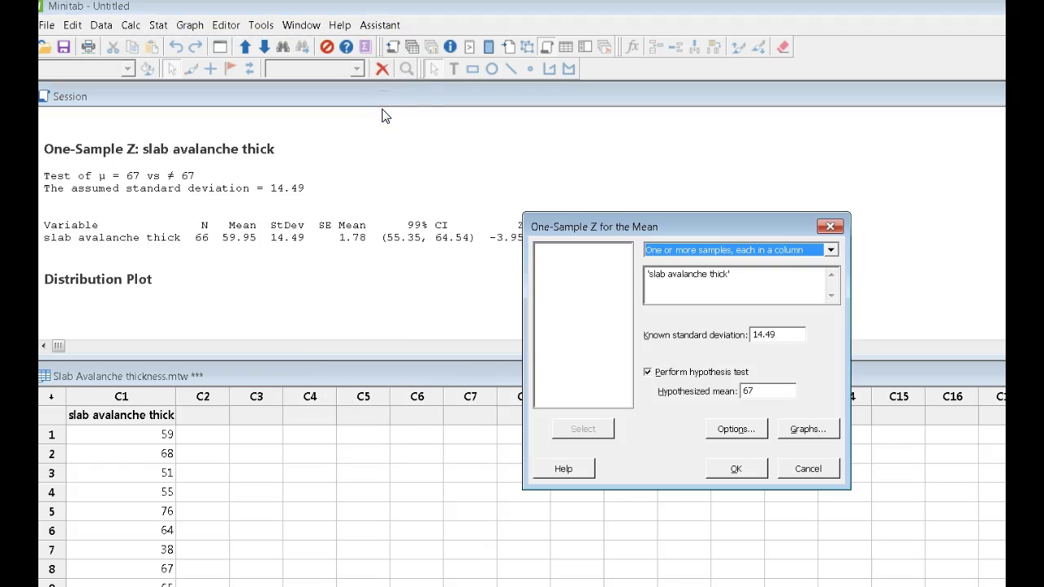
click(832, 251)
click(834, 252)
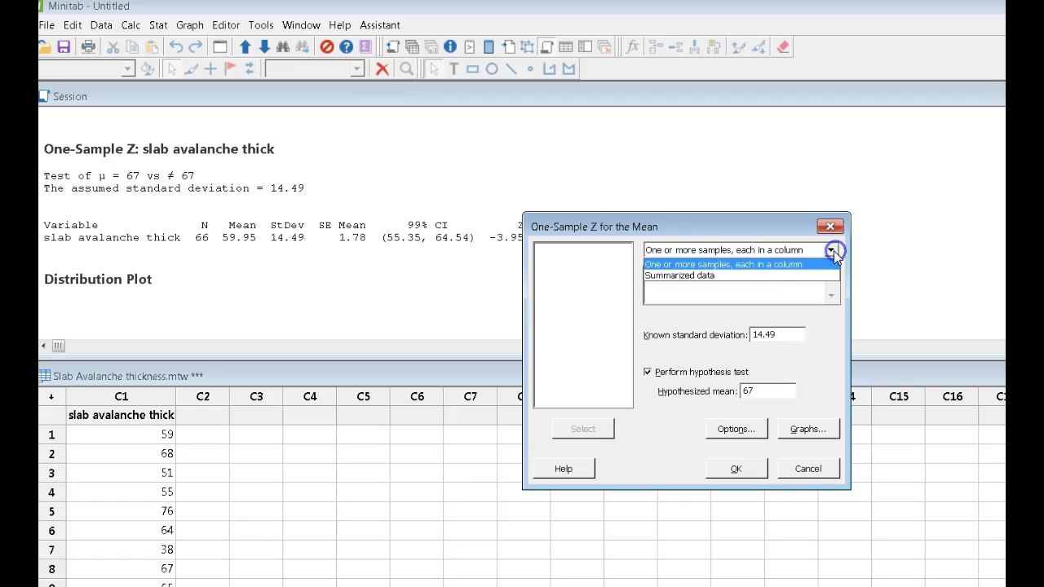
click(683, 280)
click(738, 277)
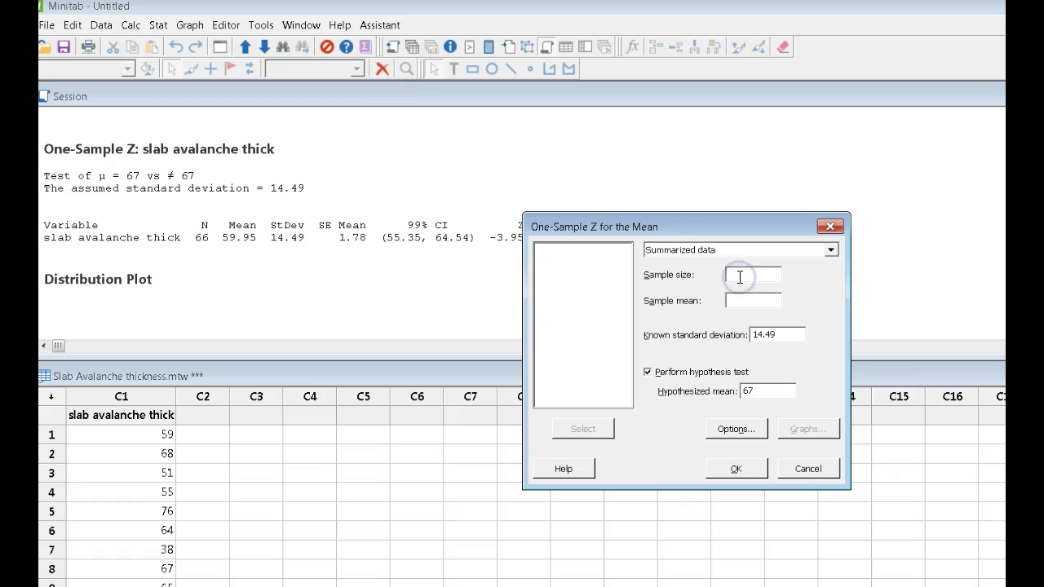
text(60)
click(741, 301)
text(16.8)
drag(783, 335, 738, 334)
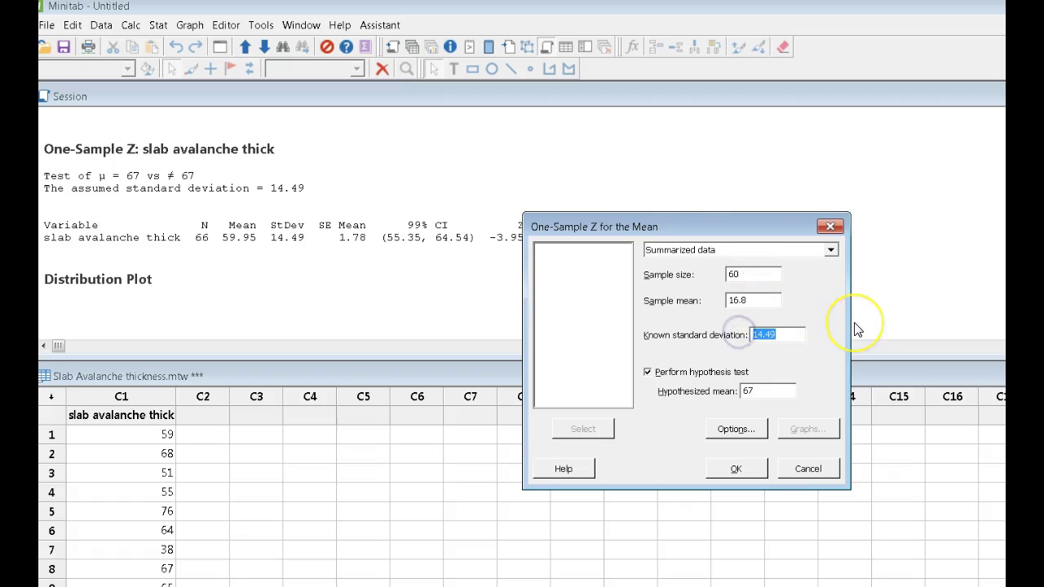
text(4.7)
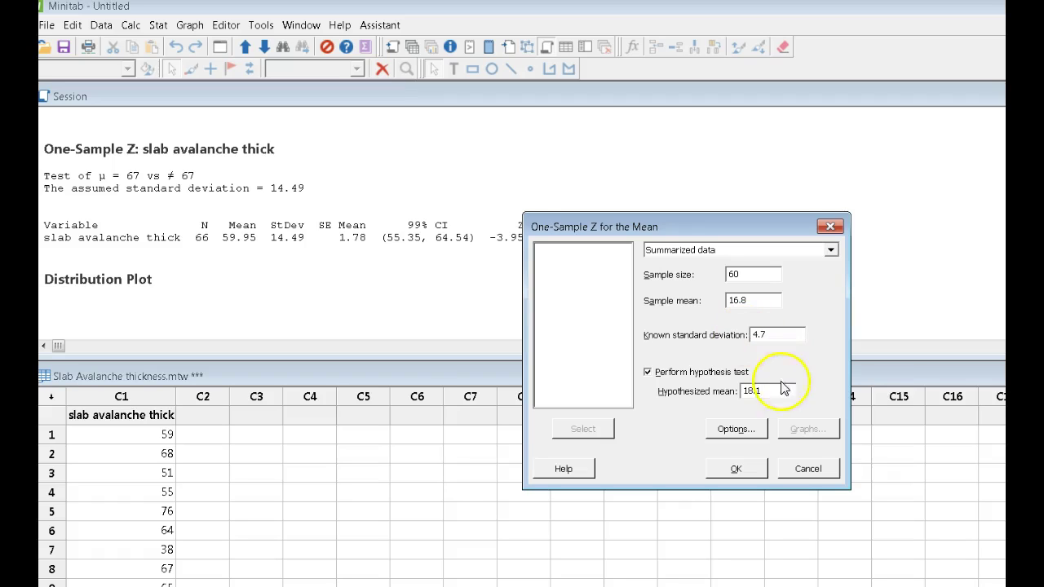
Set the alternative to mean less than hypothesized and run the Z test.
click(750, 432)
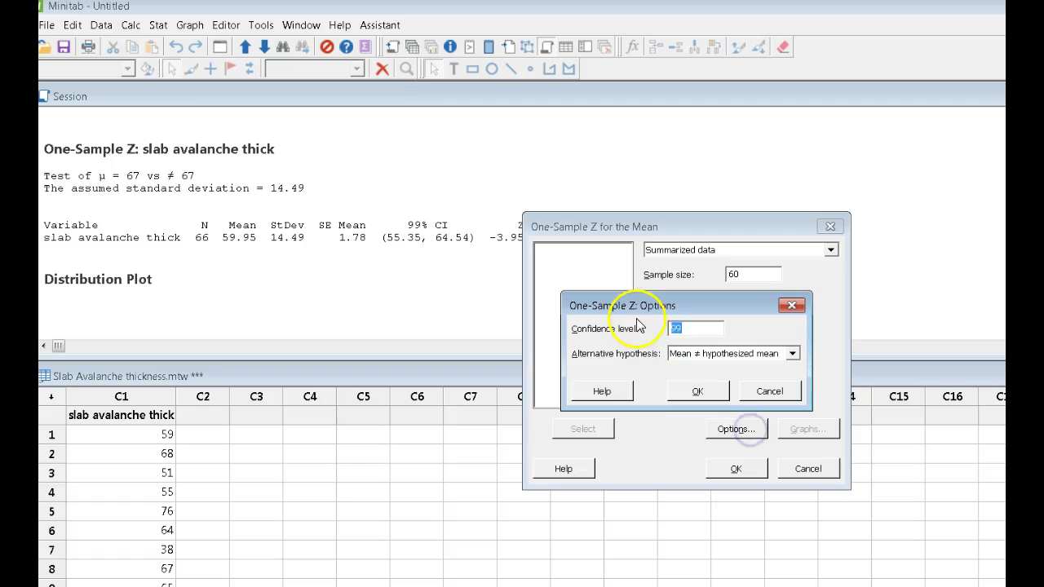
click(792, 355)
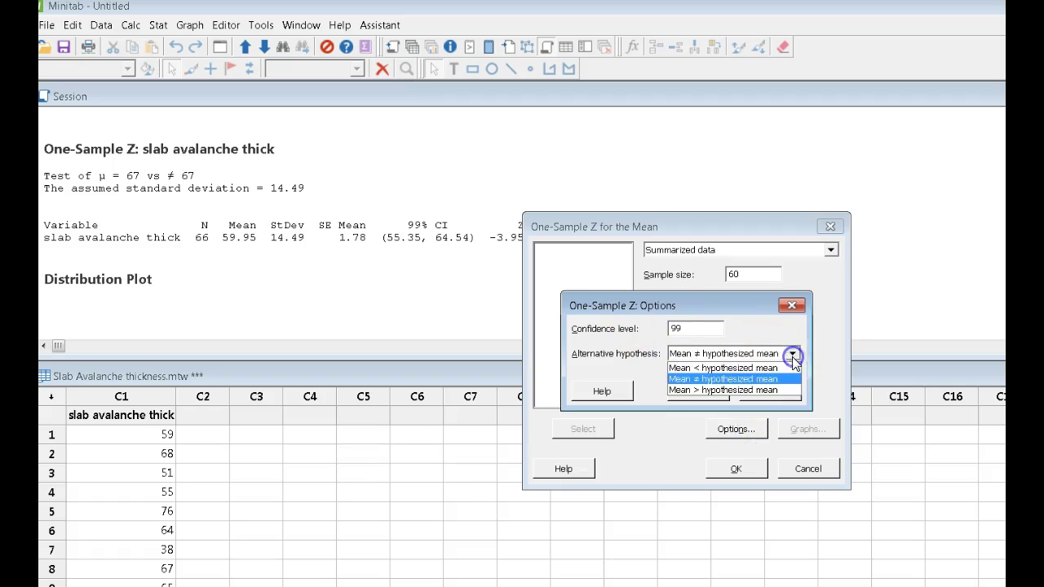
click(722, 367)
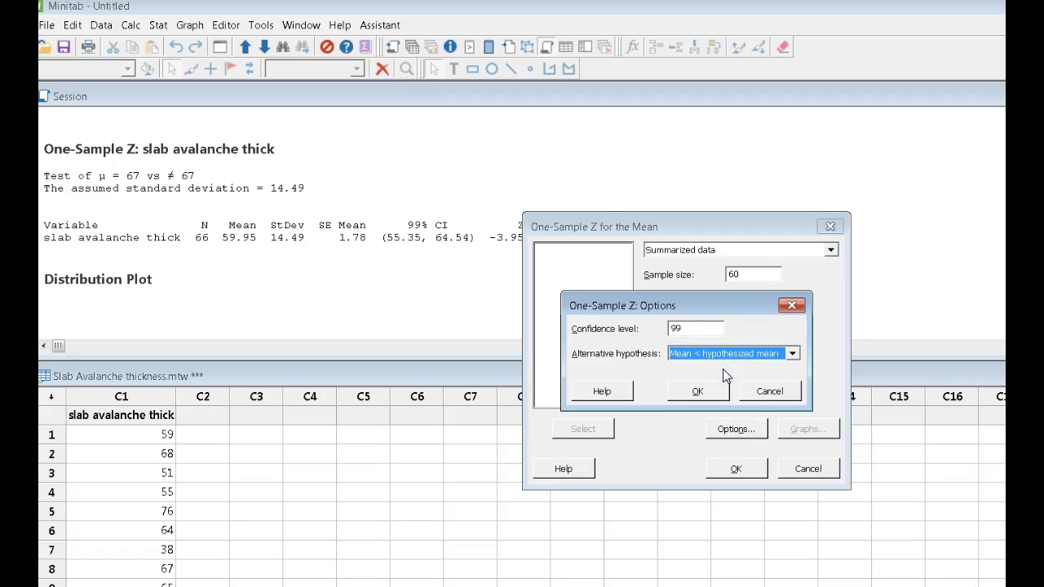
click(685, 329)
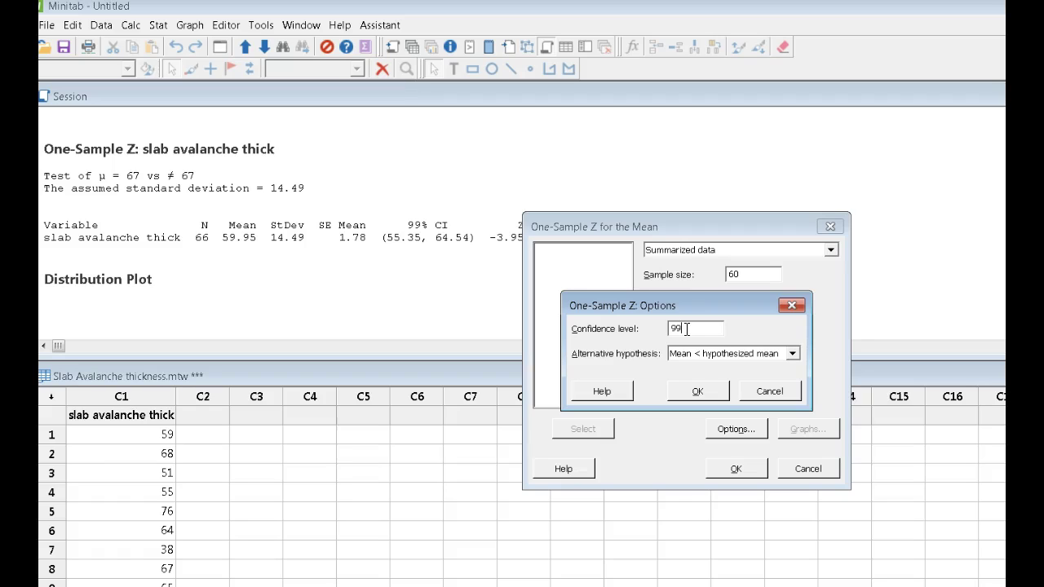
click(702, 392)
click(757, 468)
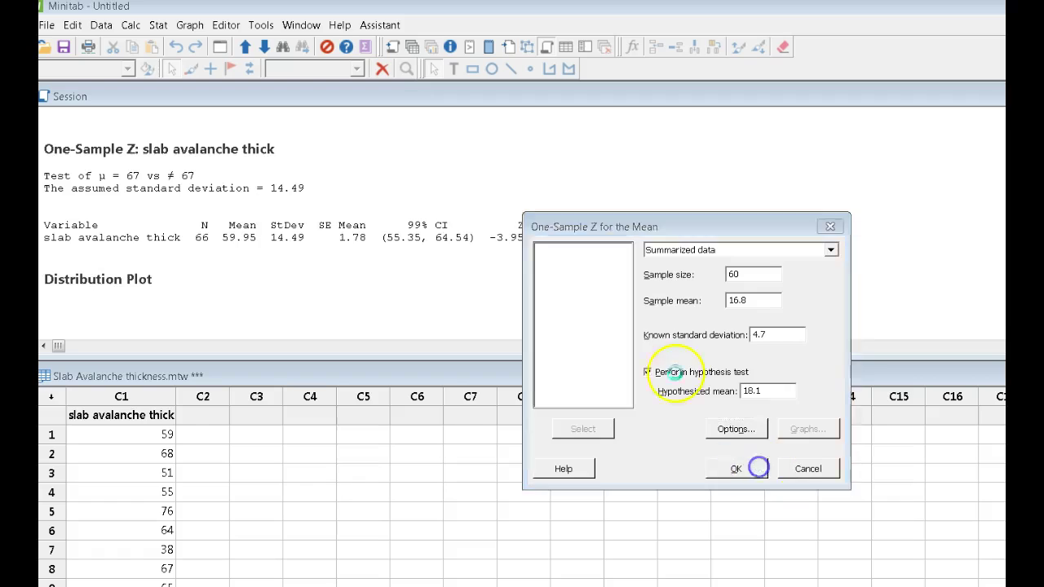
Copy the One-Sample Z output (Z = −2.14, P = 0.016) into the Word report.
click(486, 284)
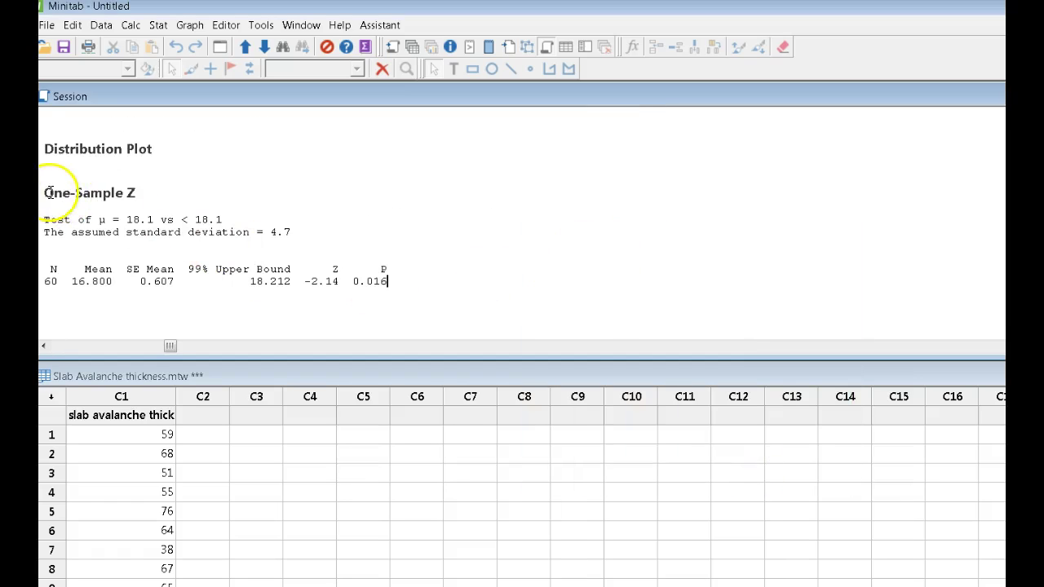
drag(49, 193, 399, 287)
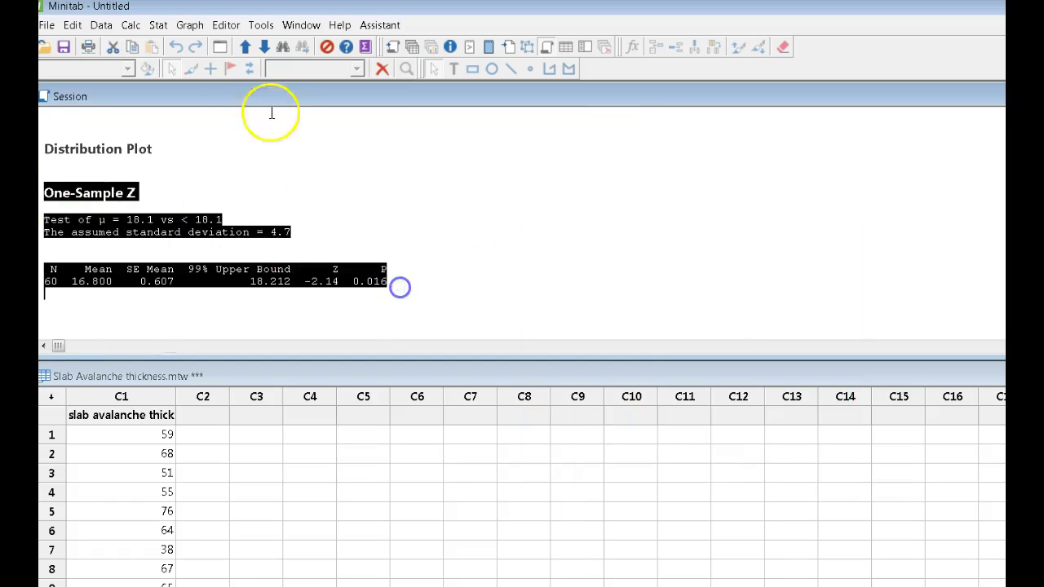
click(131, 46)
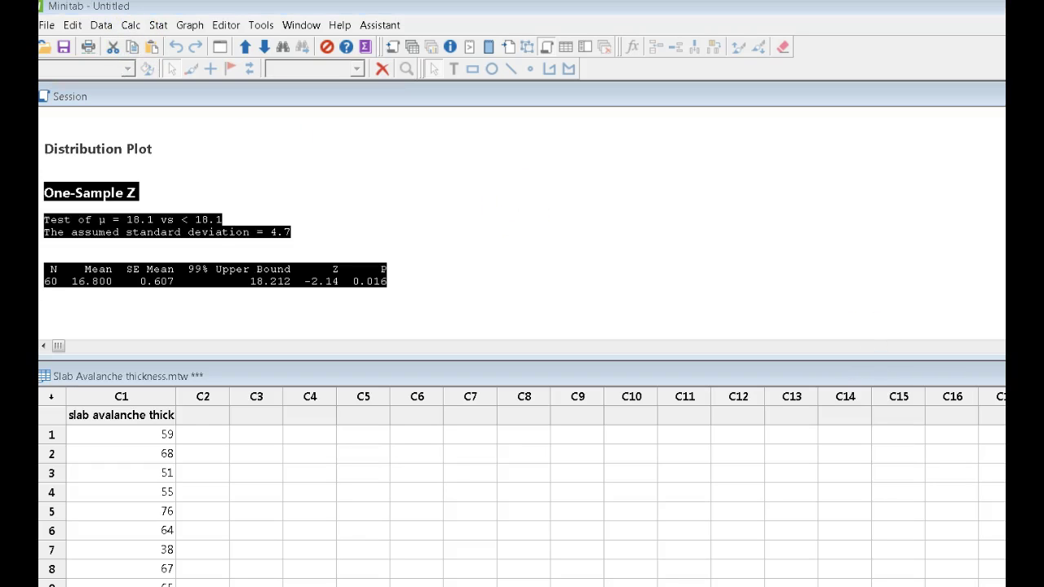
key(alt+Tab)
key(ctrl+v)
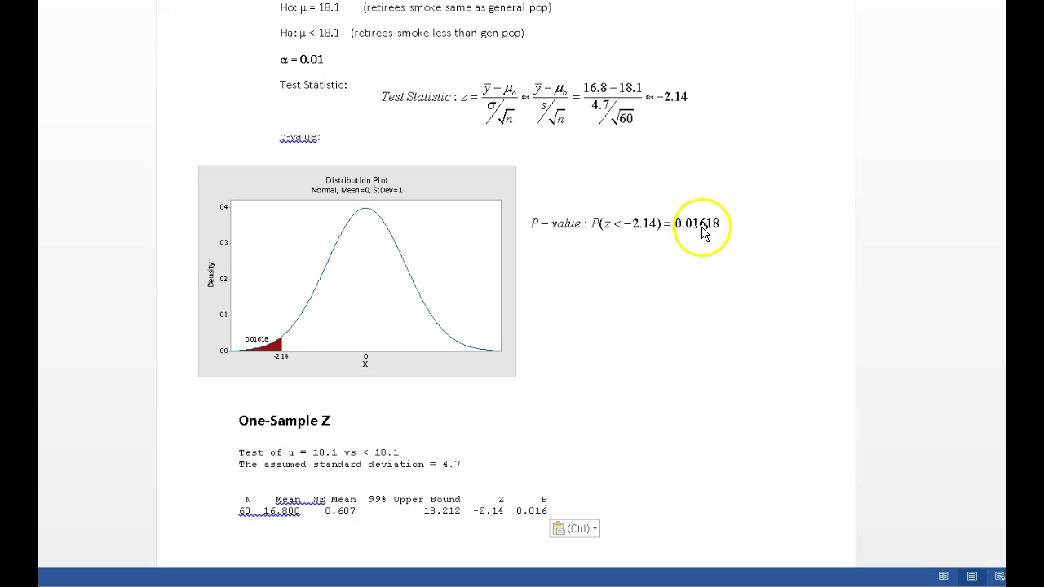
scroll(648, 346, down, 3)
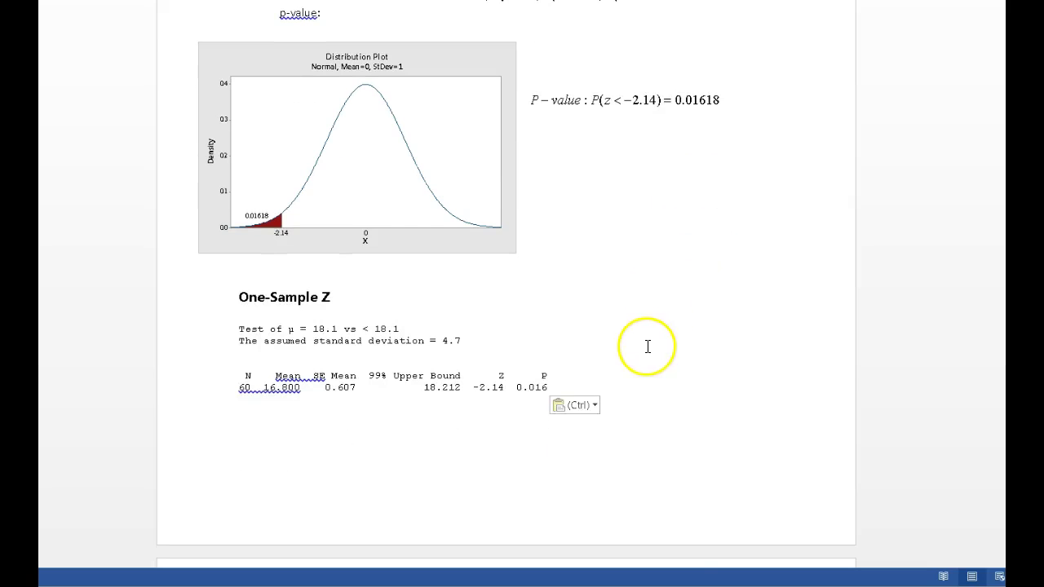
click(494, 445)
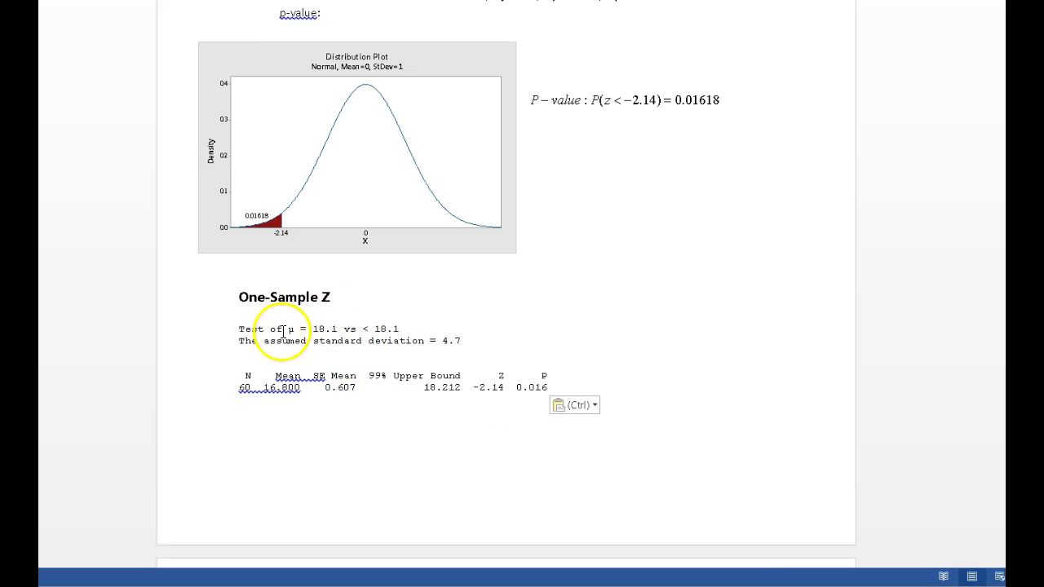
drag(285, 328, 409, 330)
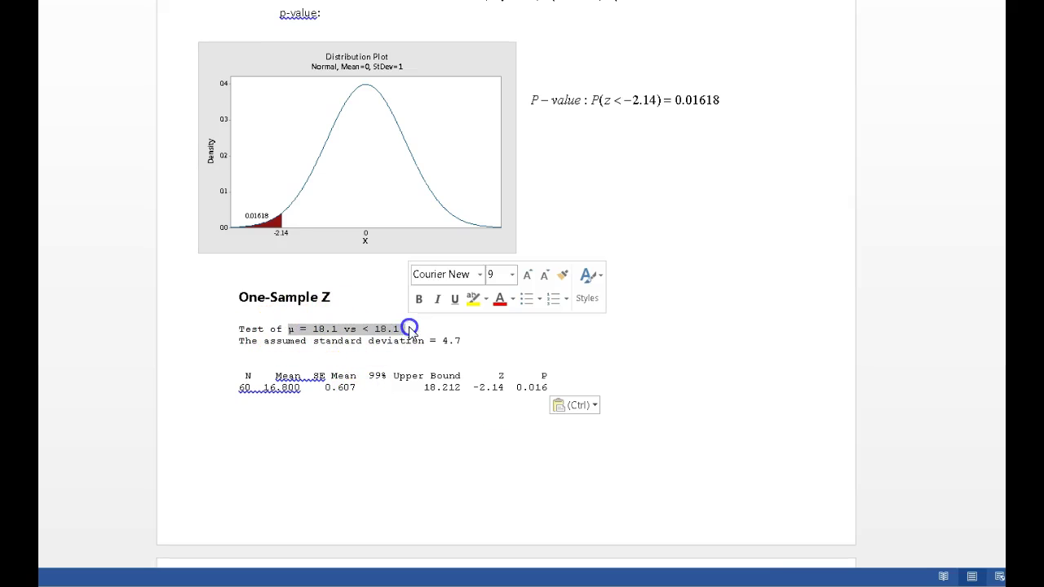
scroll(612, 298, up, 4)
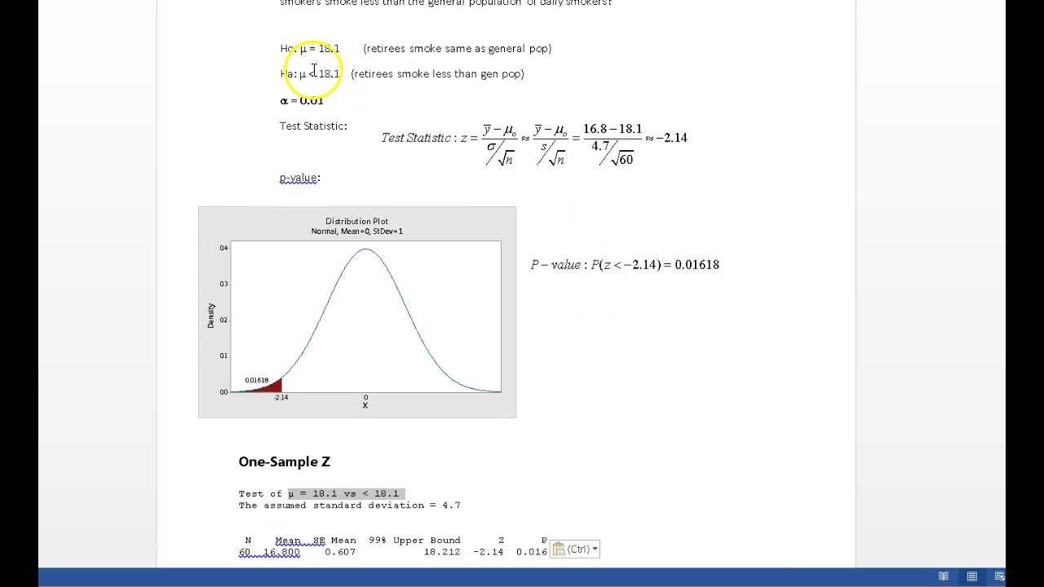
click(613, 366)
scroll(613, 365, down, 1)
key(ctrl+v)
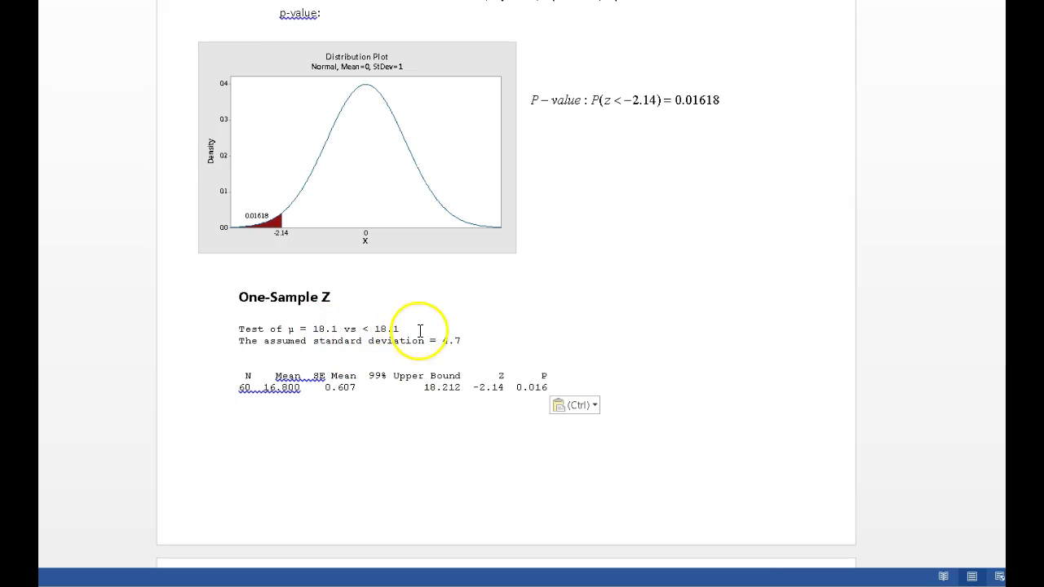
click(648, 450)
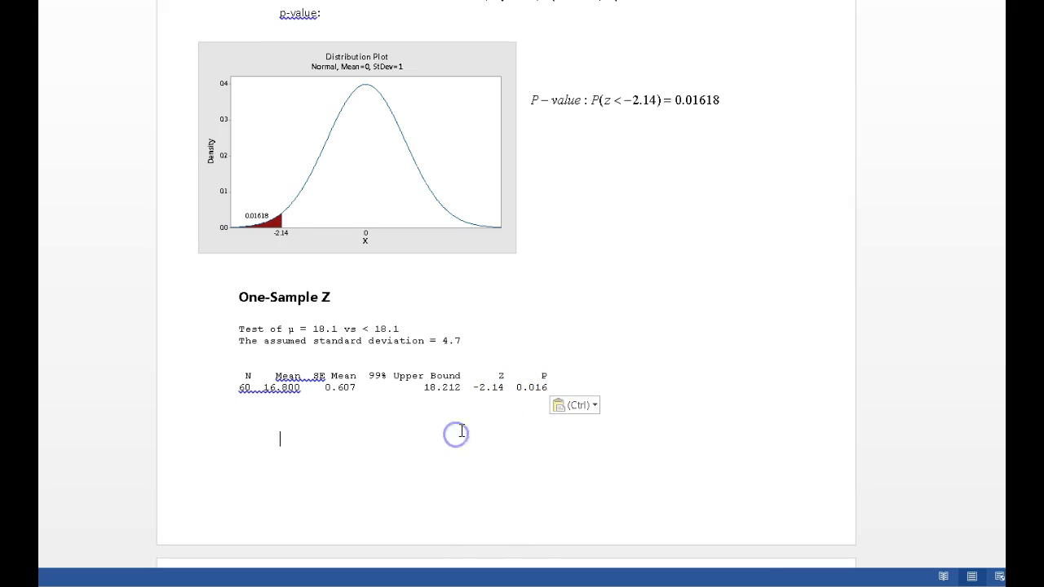
Pull the Conclusion line up under the output and bold the question 'is p-value ≤ α?'.
scroll(460, 431, down, 3)
click(275, 484)
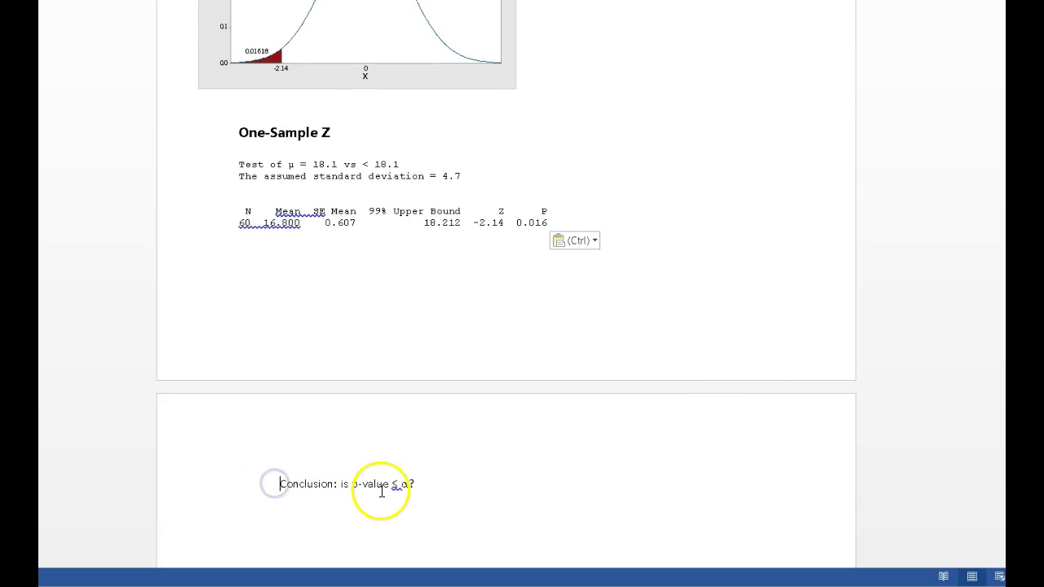
key(BackSpace)
key(BackSpace)
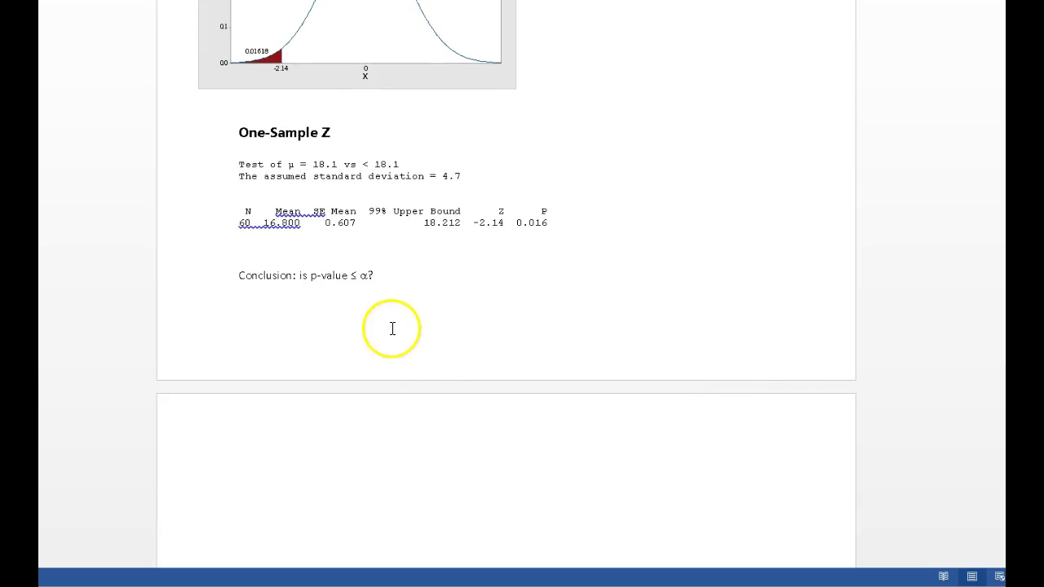
drag(298, 276, 386, 284)
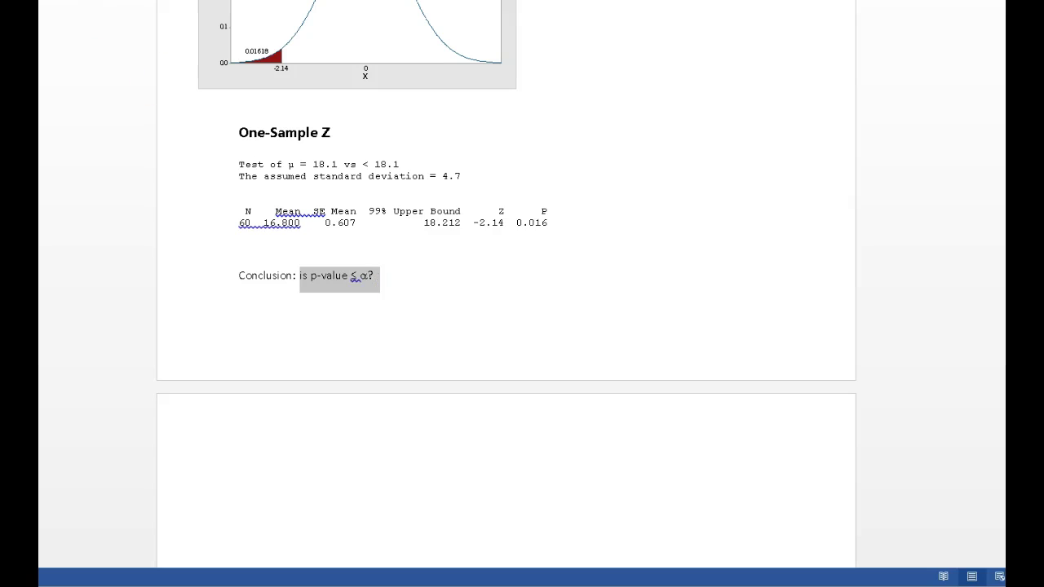
key(ctrl+b)
click(435, 276)
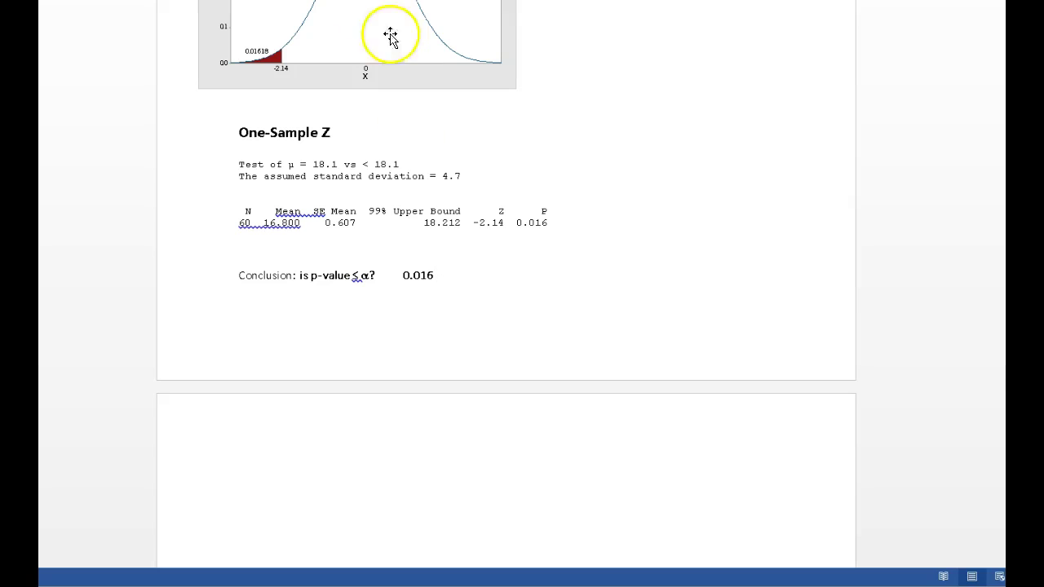
Correct the misspelled 'Fial' in the conclusion's fail-to-reject statement.
scroll(539, 186, up, 6)
scroll(539, 187, up, 2)
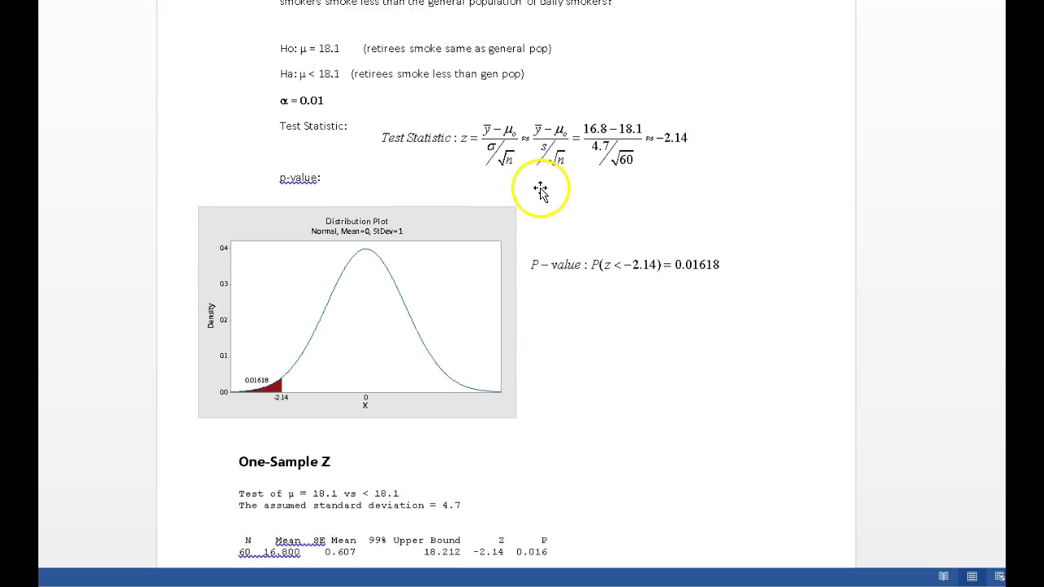
scroll(473, 212, down, 10)
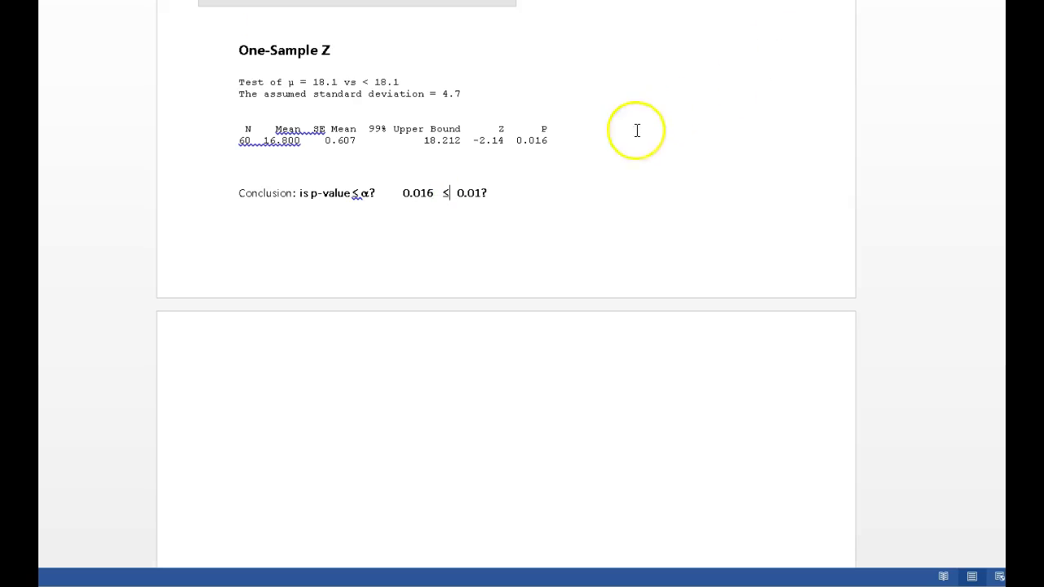
click(548, 196)
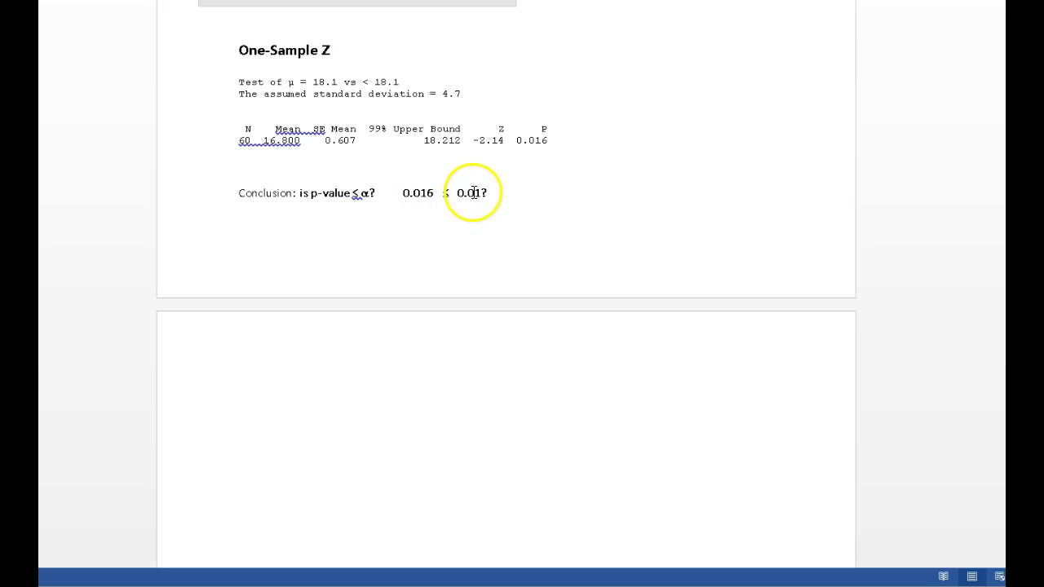
click(539, 196)
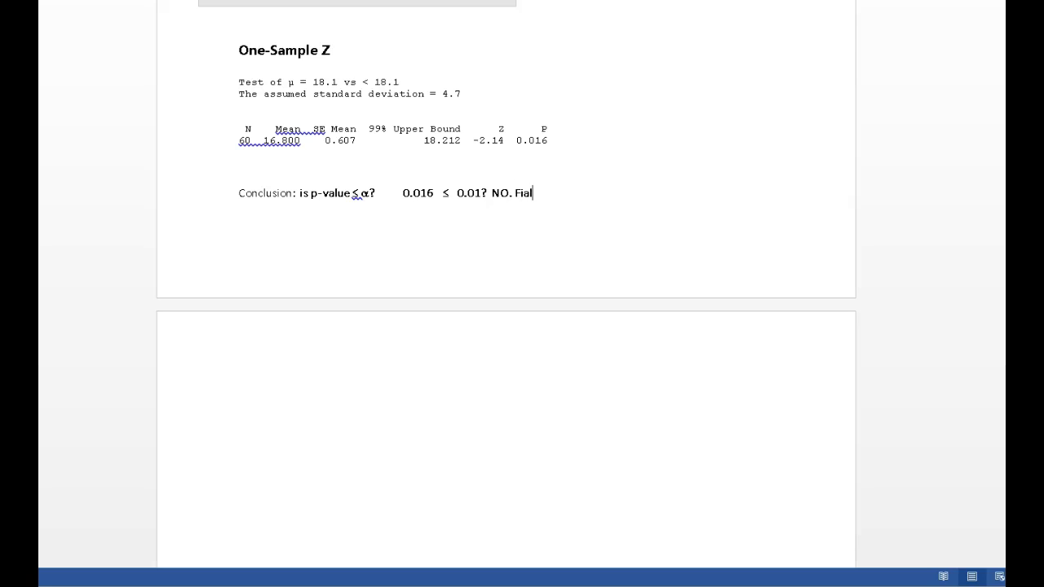
key(BackSpace)
key(BackSpace)
Paste the results summary paragraph onto page 2.
click(257, 340)
key(ctrl+v)
click(431, 468)
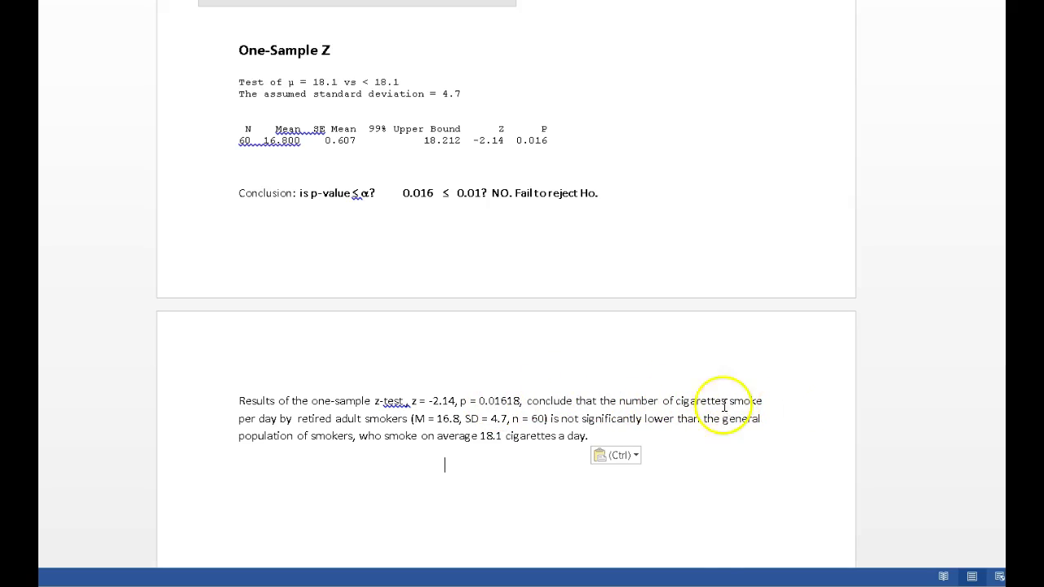
Insert the word 'average' before 'number of cigarettes' in the paragraph.
click(618, 401)
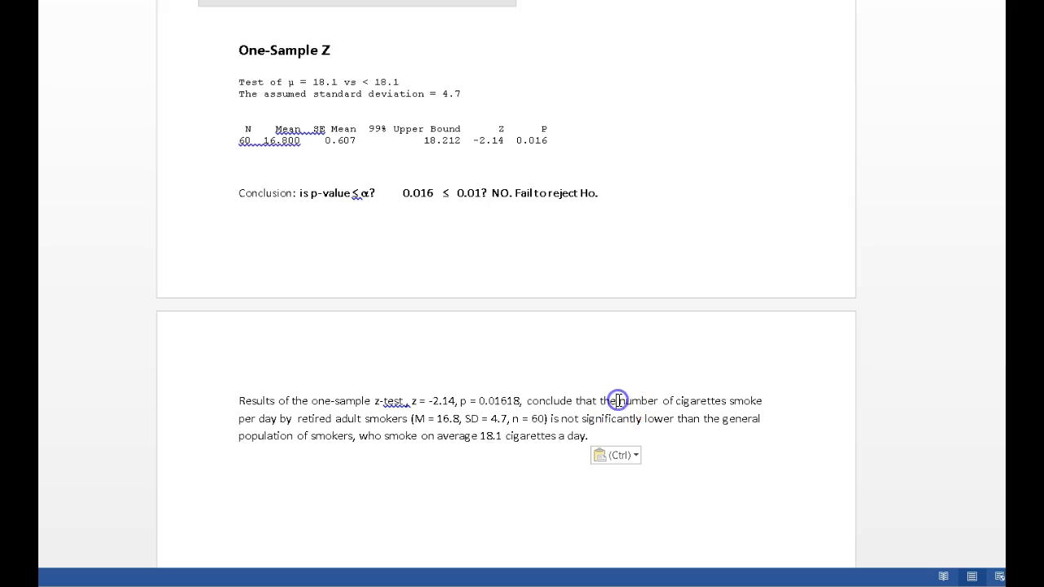
text(avergar)
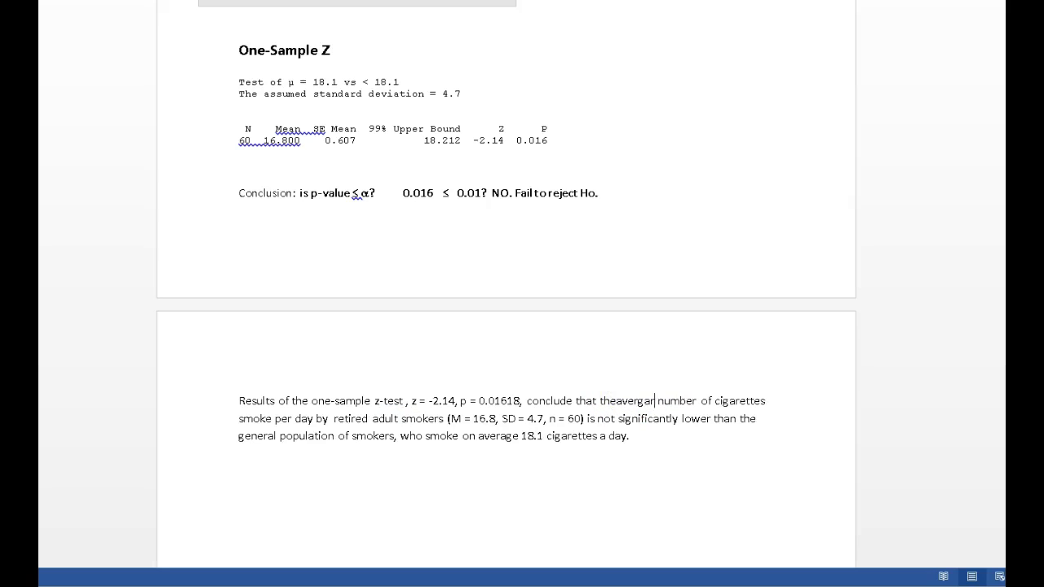
key(BackSpace)
key(BackSpace)
key(BackSpace)
key(BackSpace)
key(BackSpace)
key(BackSpace)
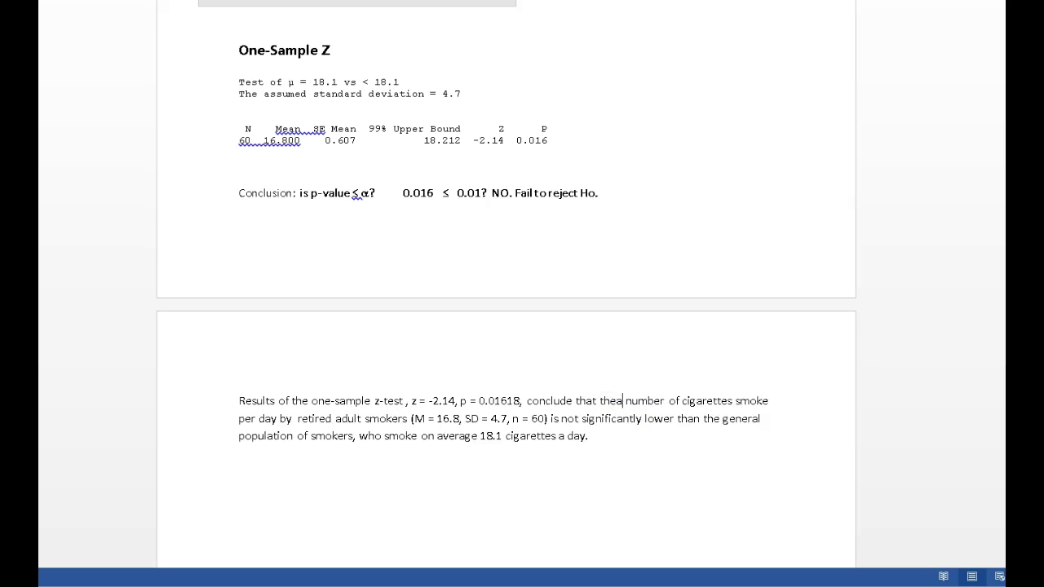
key(BackSpace)
text(averga)
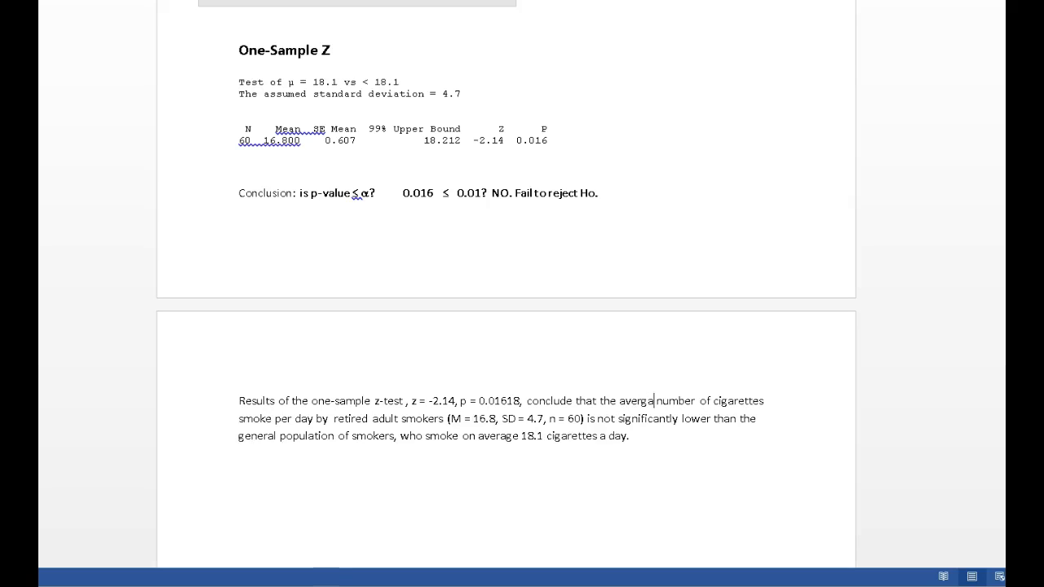
text(e)
key(BackSpace)
key(BackSpace)
key(BackSpace)
text(age)
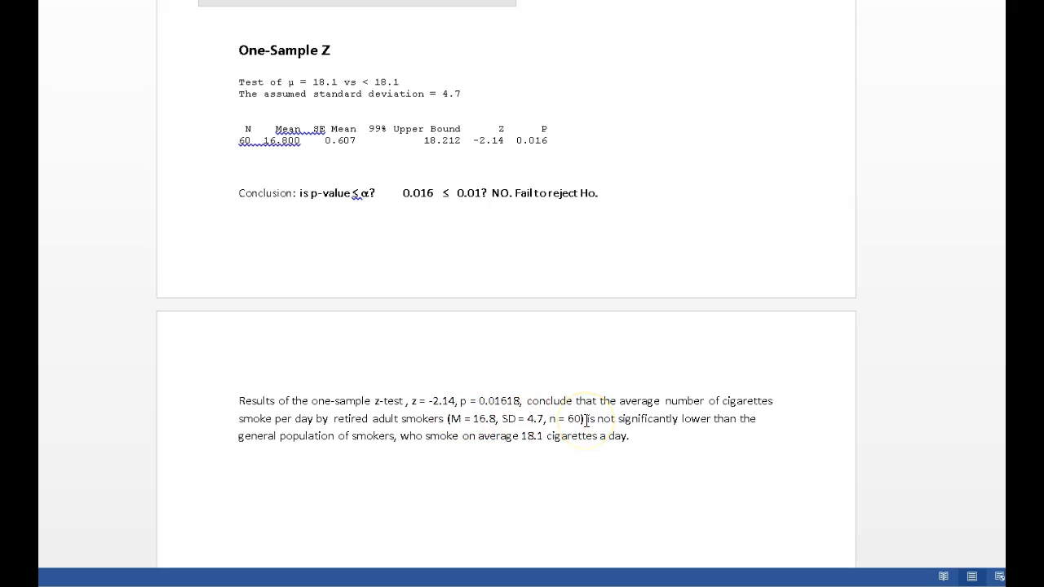
Review the paragraph's 'not significantly' phrase and the mean value 16.8.
drag(597, 420, 708, 421)
click(711, 451)
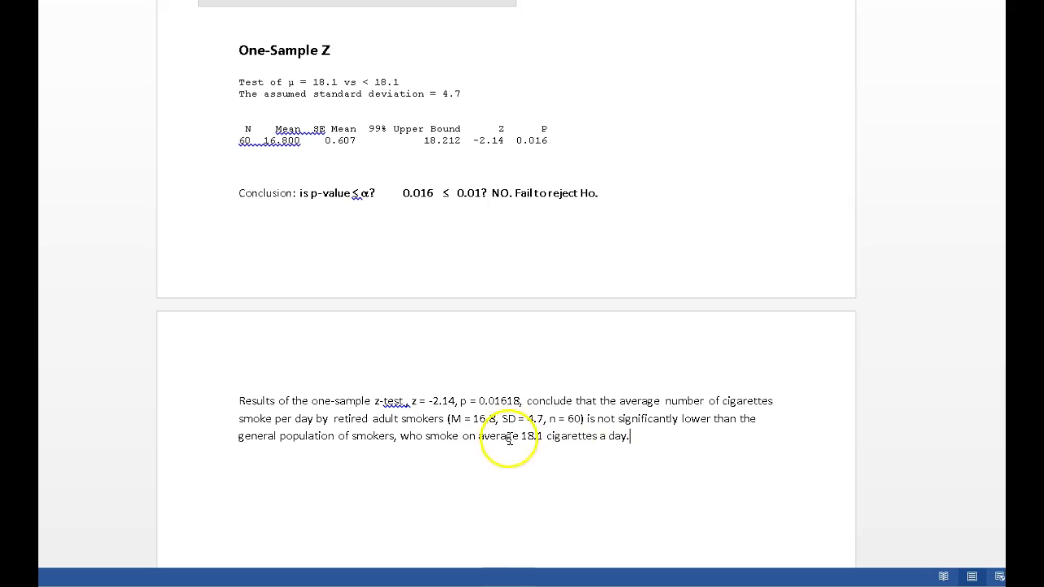
double_click(485, 419)
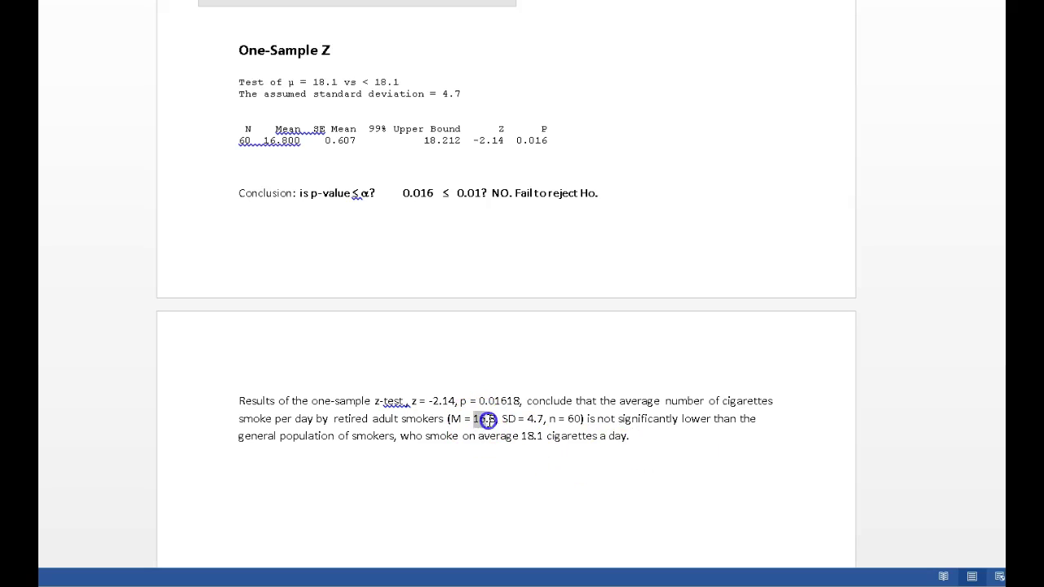
click(573, 490)
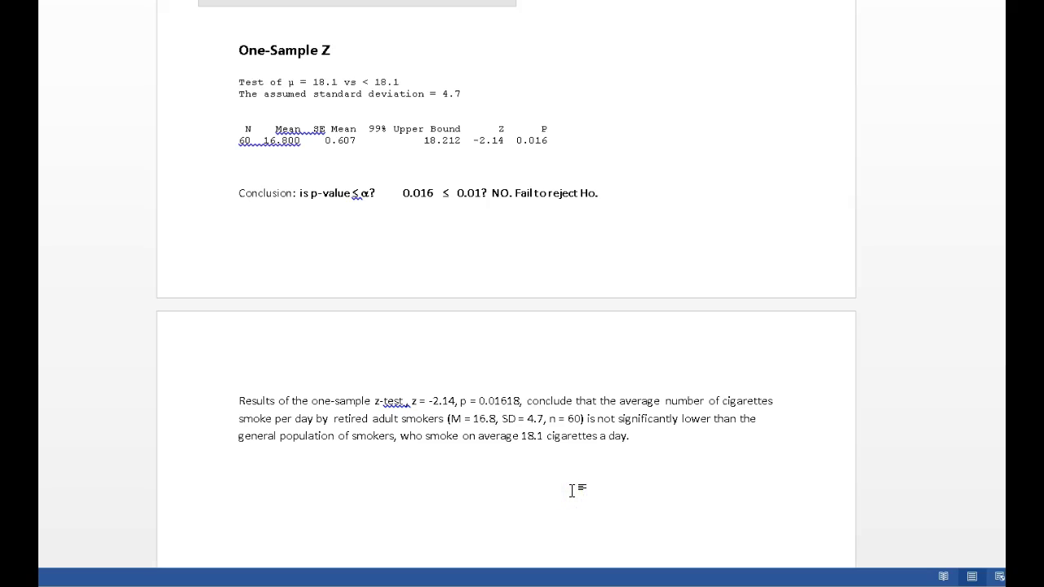